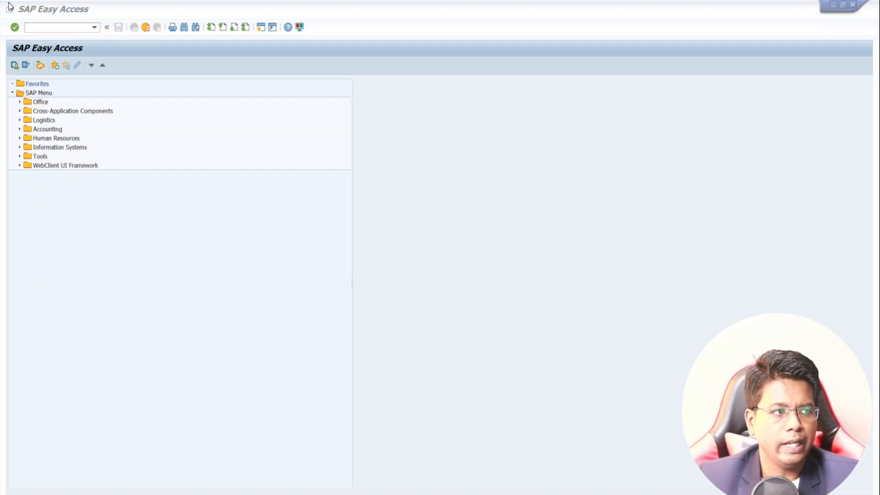
Step: Switch to the SAP FICO Beginner Course document, zoom it to 200%, and read the steps for defining a company
{"action": "key", "text": "alt+Tab"}
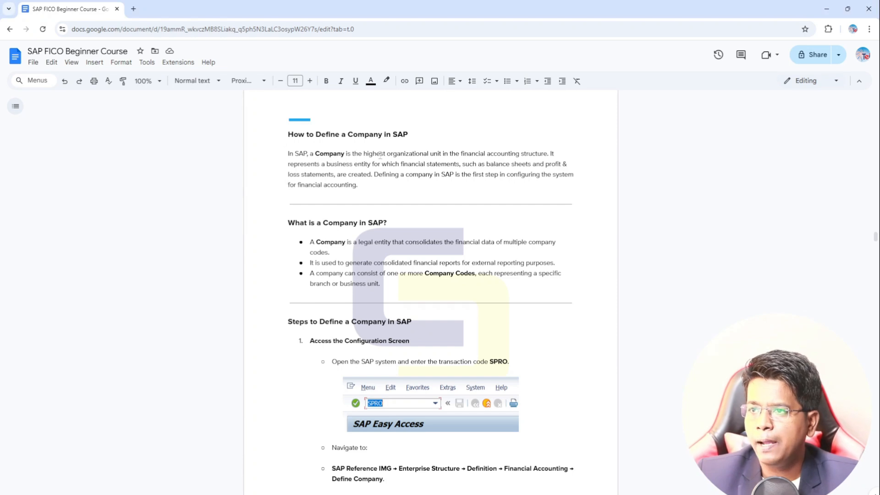
{"action": "left_click", "coordinate": [147, 81]}
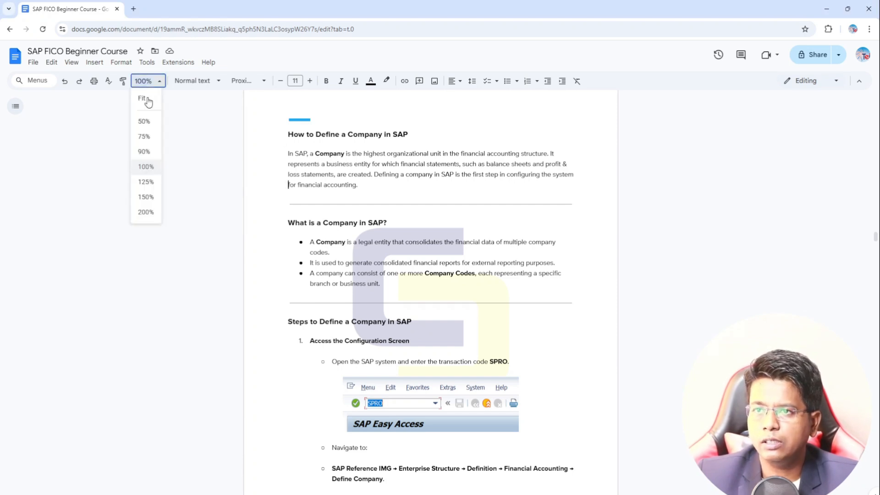
{"action": "left_click", "coordinate": [146, 212]}
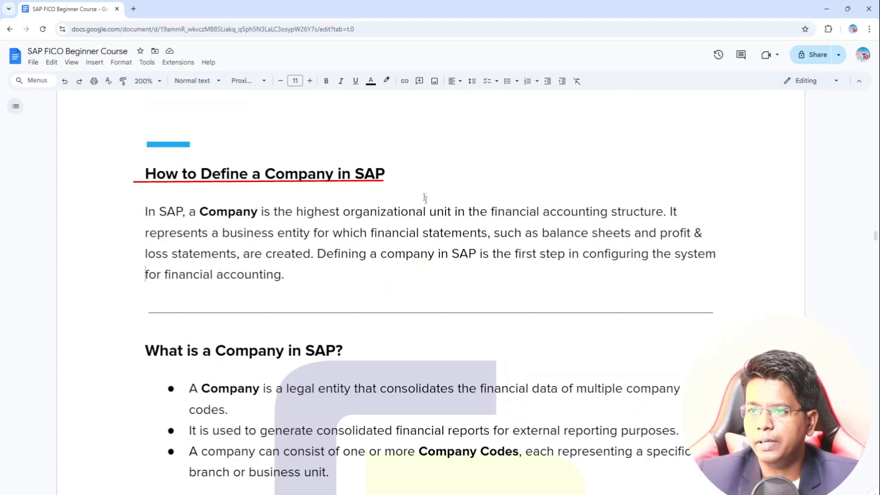
{"action": "scroll", "coordinate": [425, 198], "scroll_direction": "down", "scroll_amount": 7}
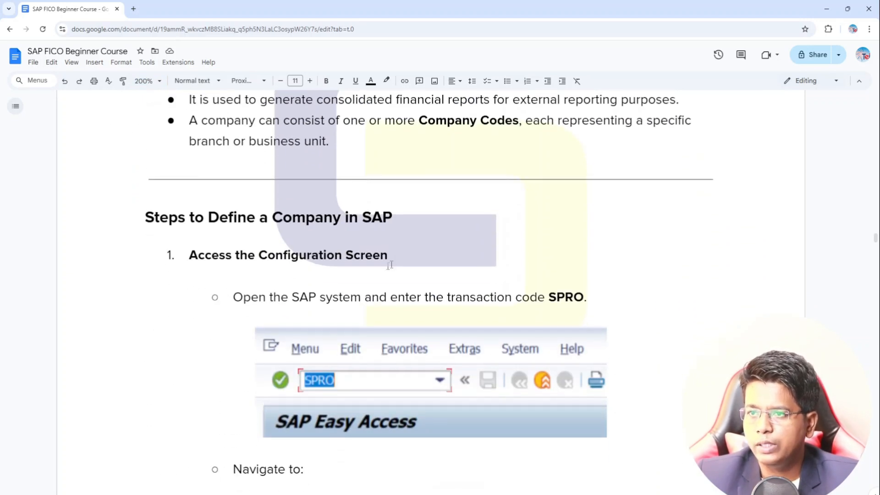
{"action": "scroll", "coordinate": [390, 265], "scroll_direction": "down", "scroll_amount": 1}
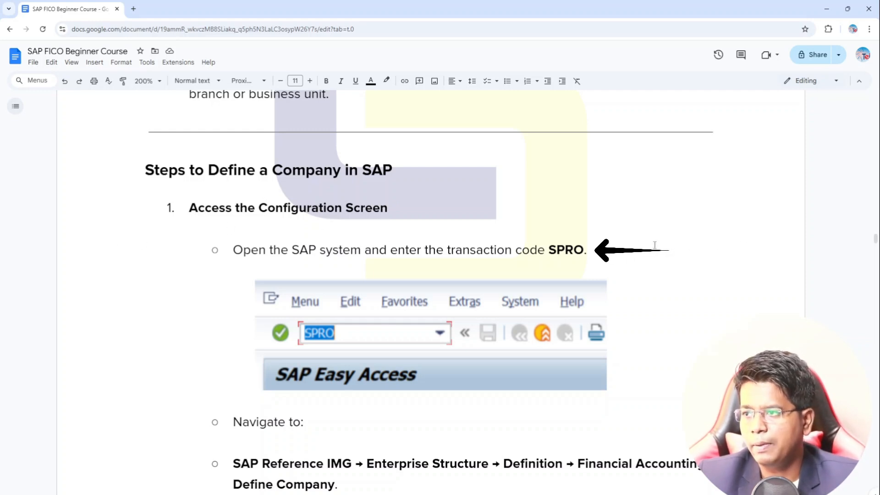
{"action": "scroll", "coordinate": [656, 267], "scroll_direction": "down", "scroll_amount": 1}
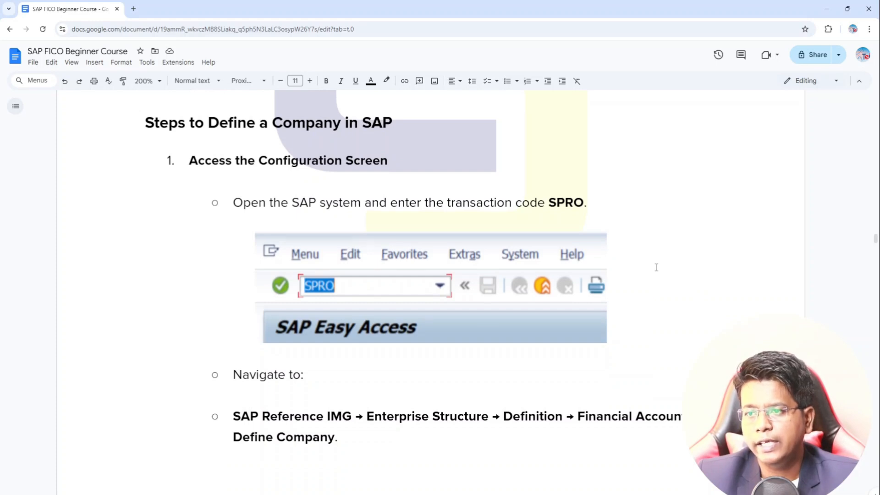
{"action": "scroll", "coordinate": [656, 267], "scroll_direction": "down", "scroll_amount": 5}
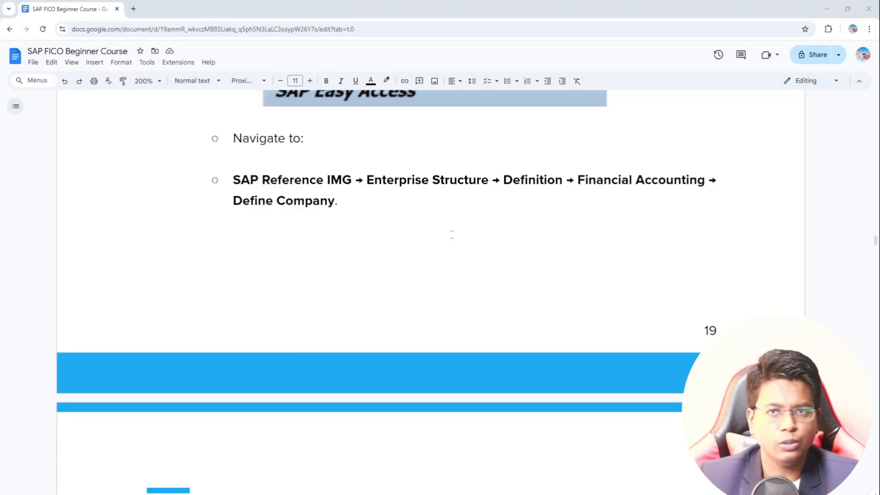
Step: Return to SAP Easy Access and run the transaction code SPRO
{"action": "key", "text": "alt+Tab"}
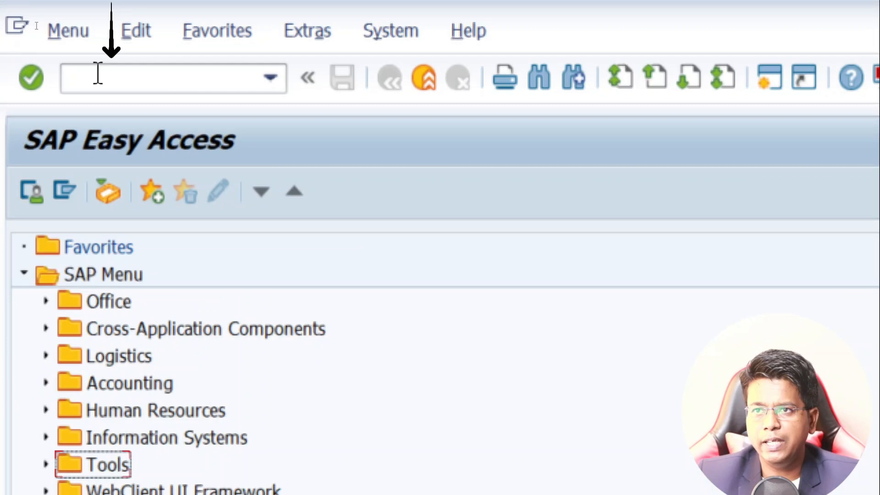
{"action": "left_click", "coordinate": [36, 25]}
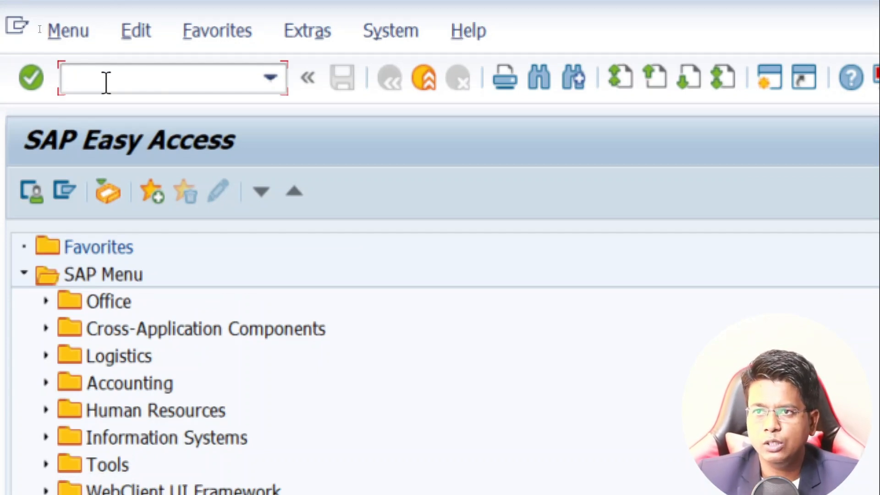
{"action": "type", "text": "spro"}
{"action": "key", "text": "BackSpace"}
{"action": "key", "text": "BackSpace"}
{"action": "key", "text": "BackSpace"}
{"action": "key", "text": "BackSpace"}
{"action": "type", "text": "SPRO"}
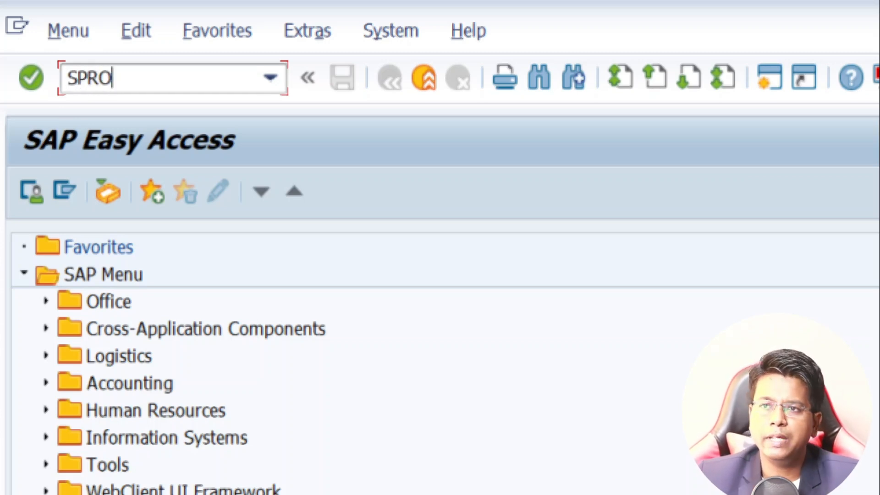
{"action": "key", "text": "Return"}
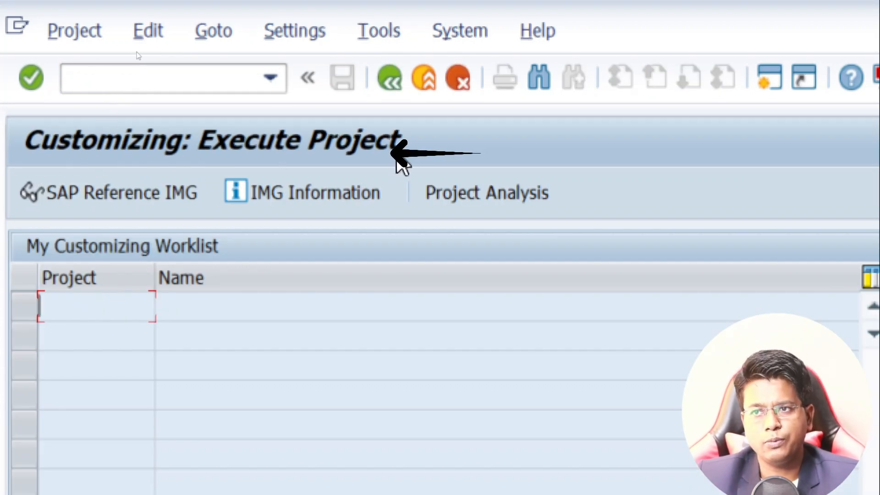
Step: Display the SAP Reference IMG and expand Enterprise Structure, Definition and Financial Accounting to reach Define company
{"action": "left_click", "coordinate": [64, 198]}
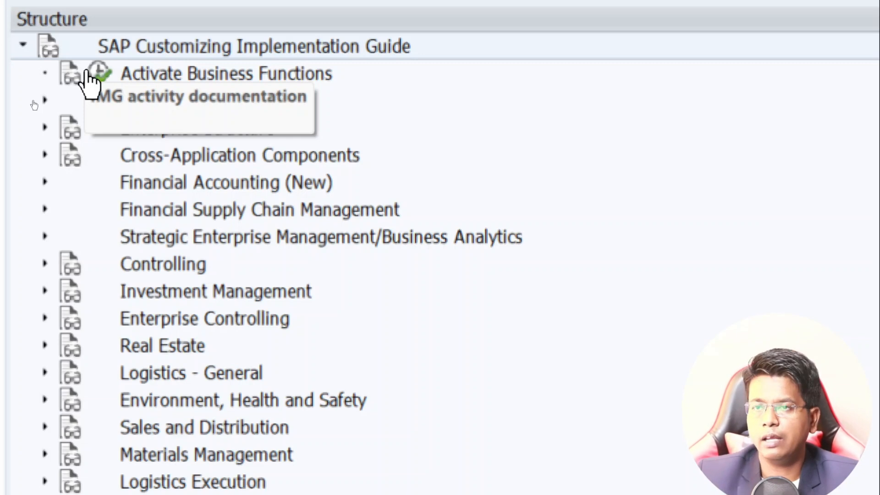
{"action": "left_click", "coordinate": [45, 127]}
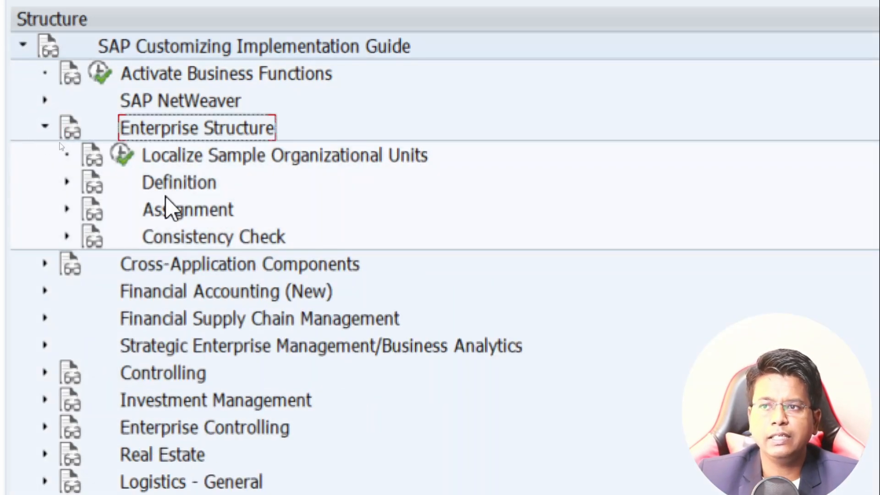
{"action": "left_click", "coordinate": [182, 186]}
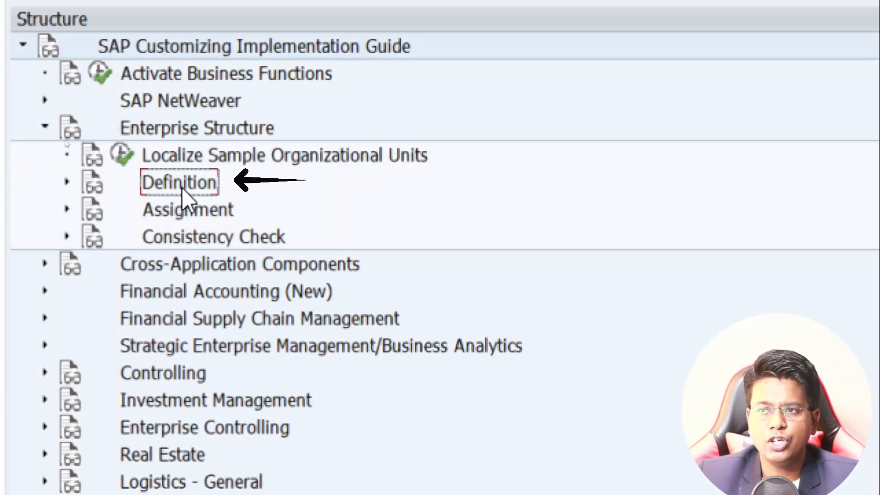
{"action": "left_click", "coordinate": [67, 182]}
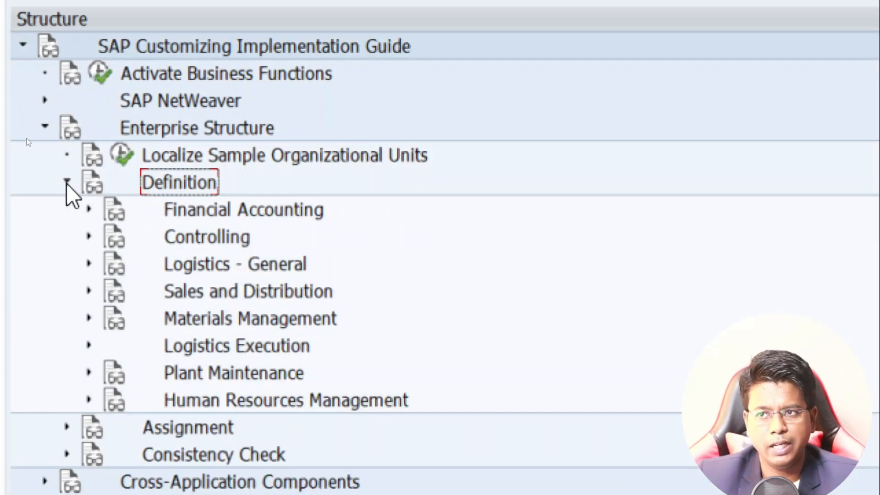
{"action": "left_click", "coordinate": [222, 218]}
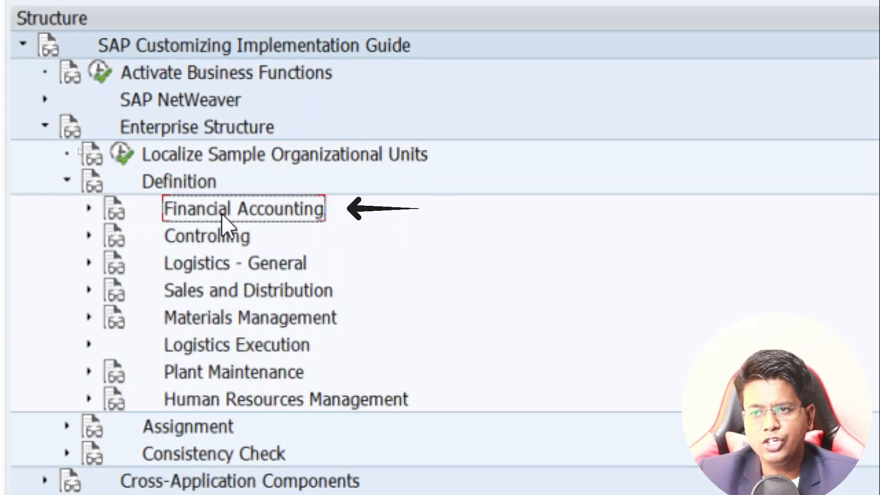
{"action": "left_click", "coordinate": [88, 210]}
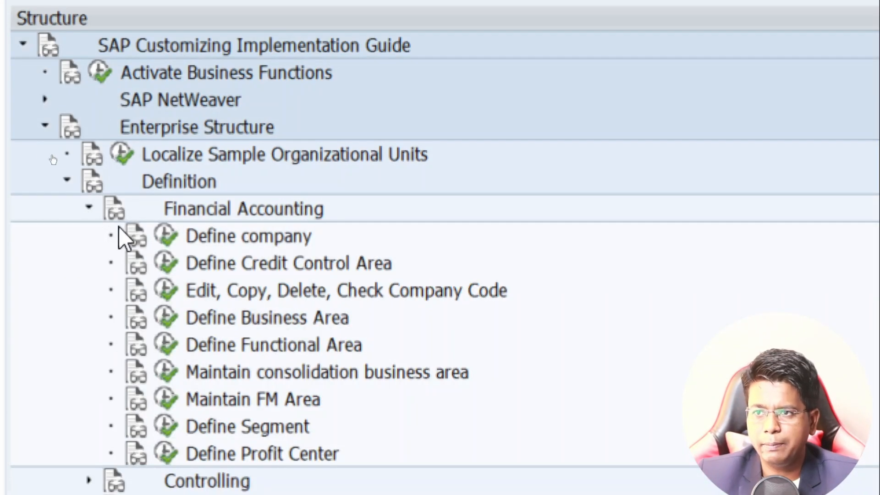
{"action": "left_click", "coordinate": [202, 241]}
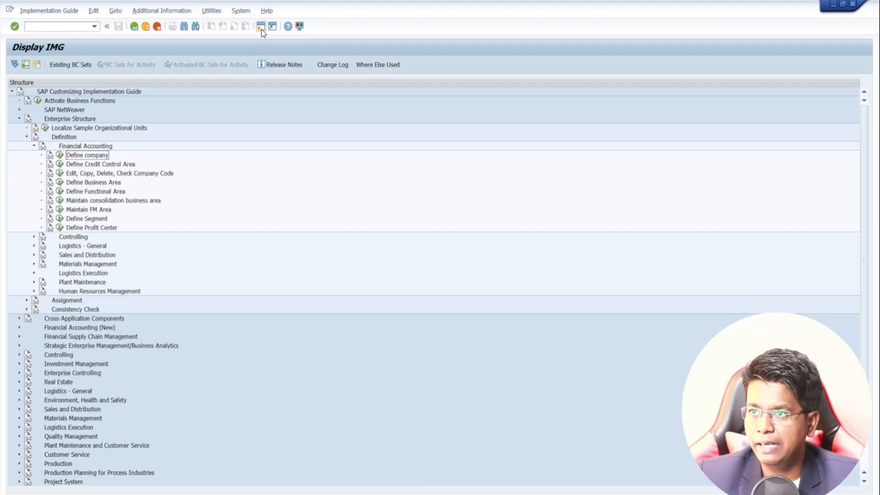
Step: Open a new SAP session and launch SPRO - Execute Project from the Tools > Customizing > IMG folder
{"action": "key", "text": "ctrl+n"}
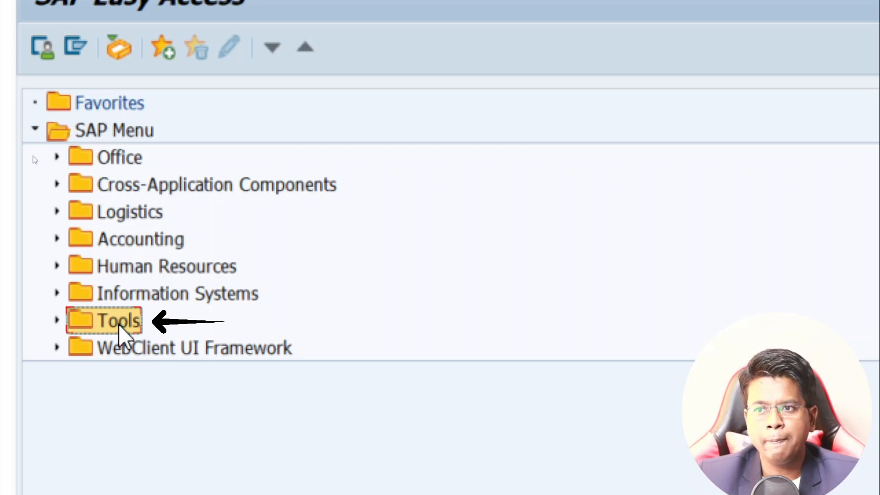
{"action": "left_click", "coordinate": [57, 320]}
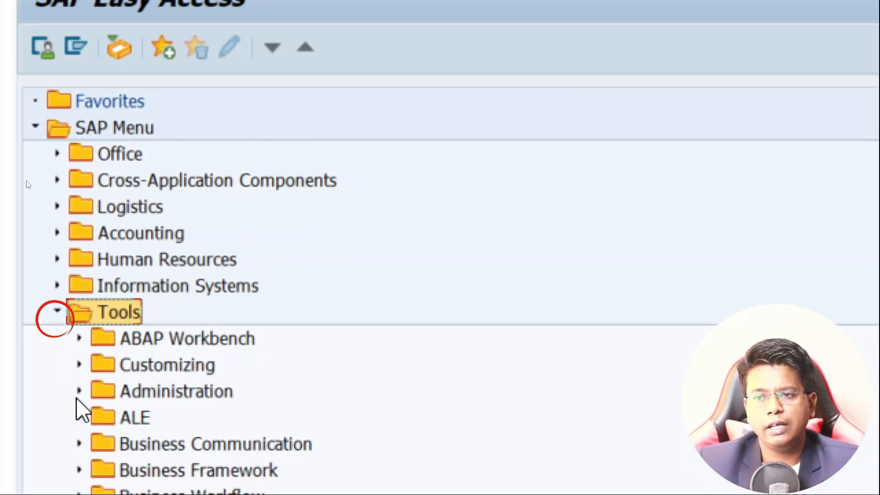
{"action": "left_click", "coordinate": [151, 366]}
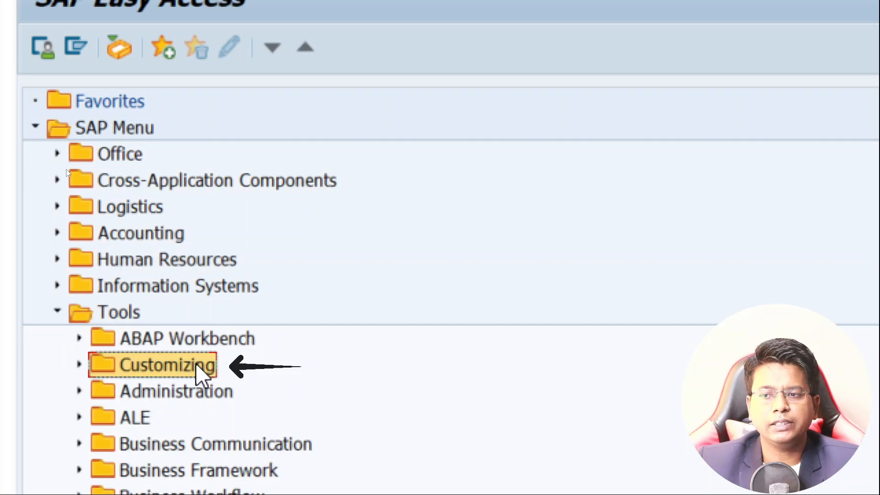
{"action": "left_click", "coordinate": [79, 364]}
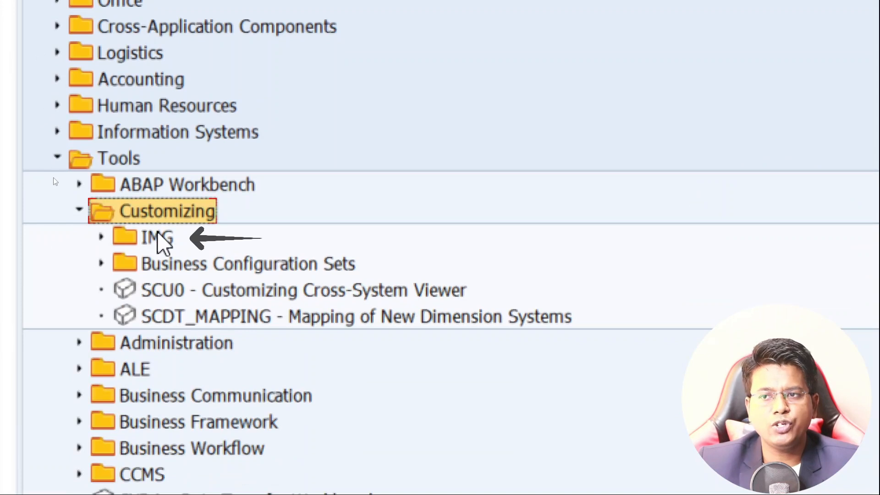
{"action": "left_click", "coordinate": [142, 243]}
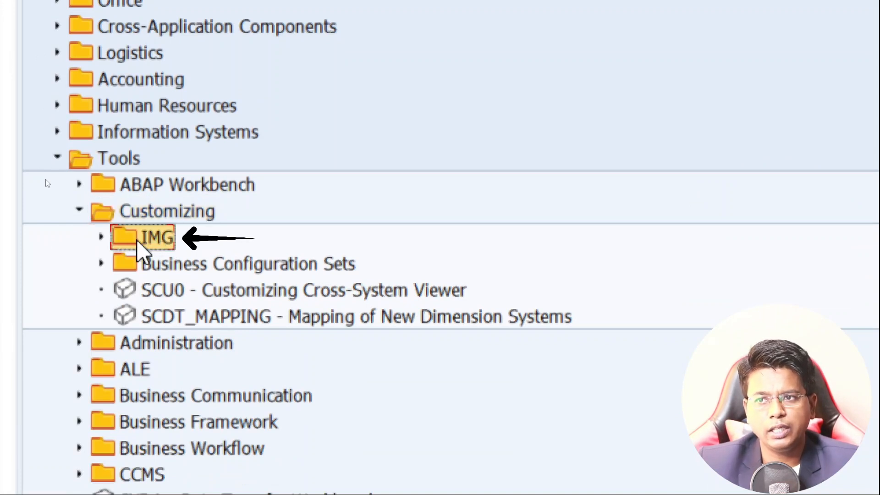
{"action": "left_click", "coordinate": [102, 236]}
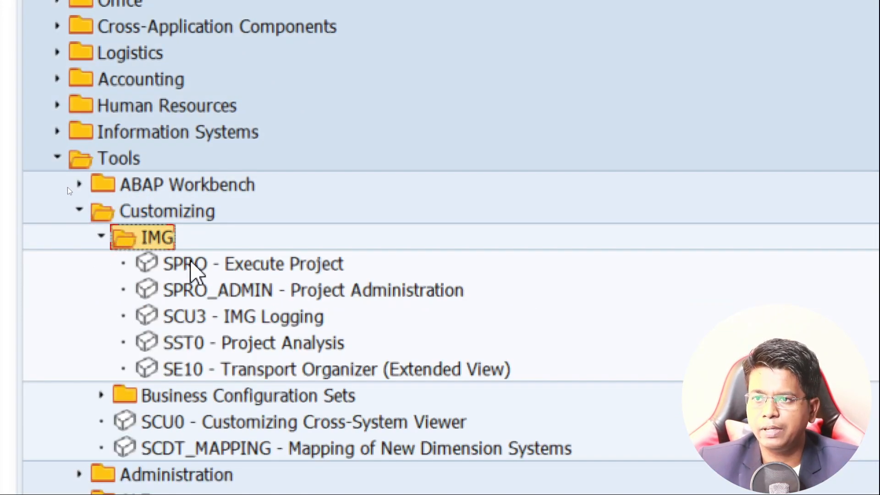
{"action": "left_click", "coordinate": [217, 270]}
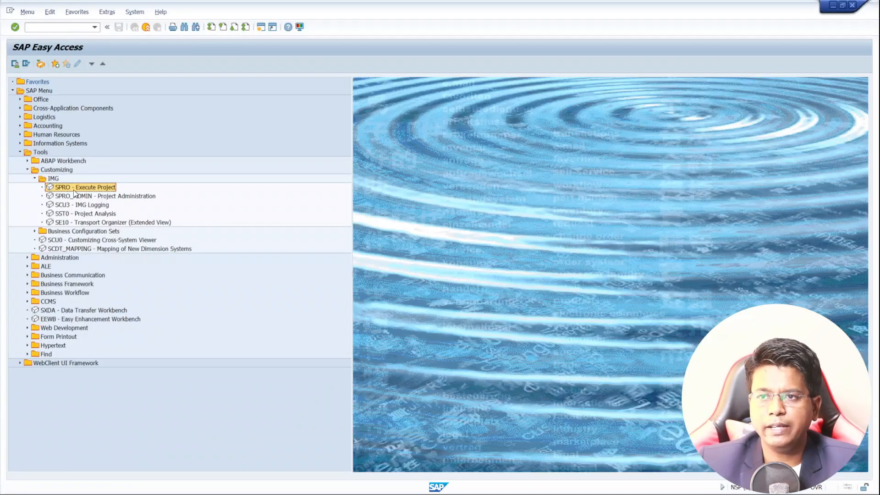
{"action": "double_click", "coordinate": [74, 188]}
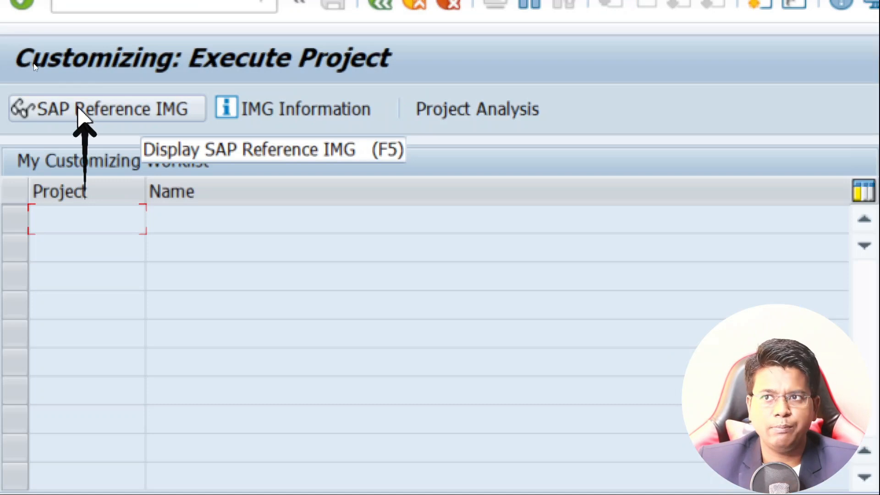
Step: In the new session, display the SAP Reference IMG and select Define company under Enterprise Structure > Definition > Financial Accounting
{"action": "left_click", "coordinate": [78, 107]}
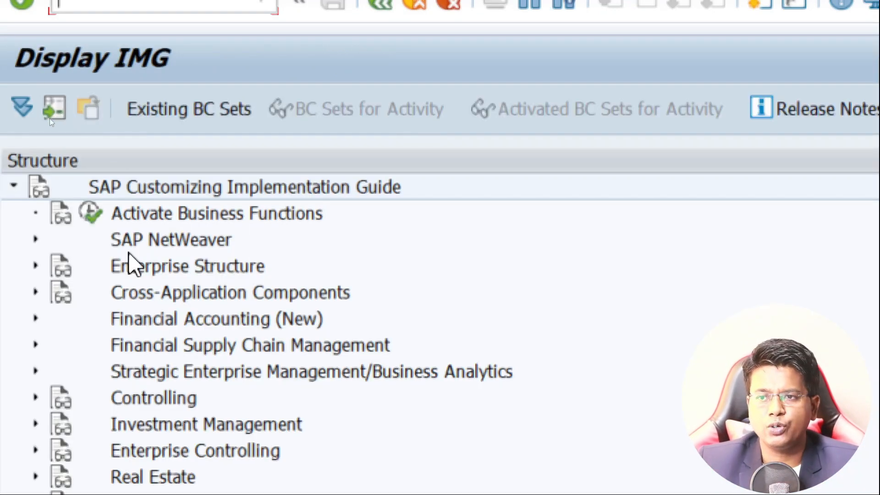
{"action": "left_click", "coordinate": [123, 272]}
{"action": "left_click", "coordinate": [35, 266]}
{"action": "left_click", "coordinate": [171, 320]}
{"action": "left_click", "coordinate": [57, 317]}
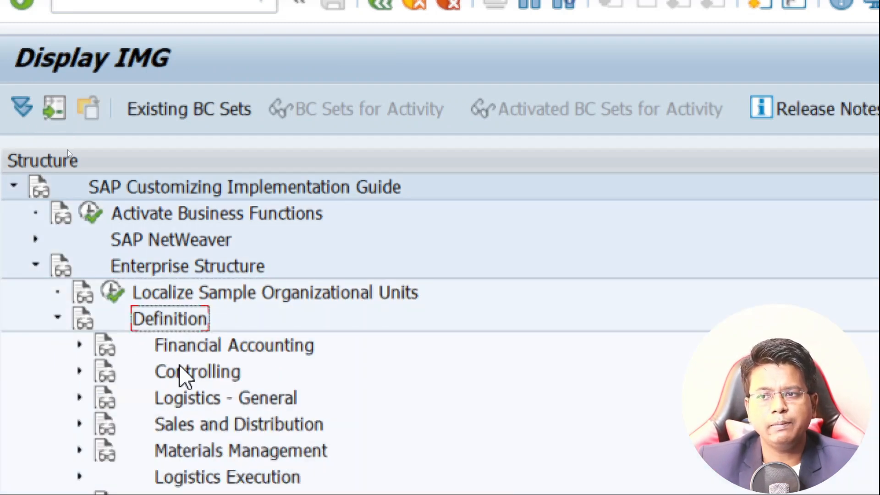
{"action": "left_click", "coordinate": [190, 347]}
{"action": "left_click", "coordinate": [80, 344]}
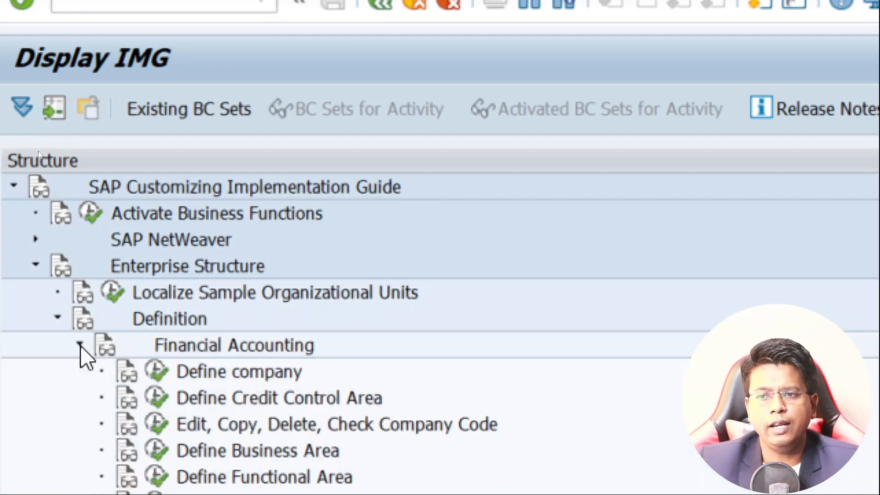
{"action": "left_click", "coordinate": [192, 369]}
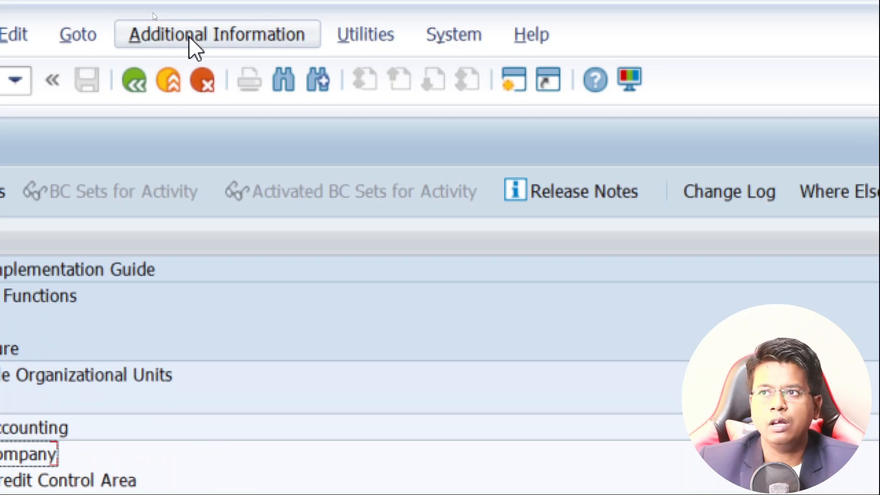
Step: Show the document display key as additional information in the IMG structure, and execute the Define company activity
{"action": "left_click", "coordinate": [190, 39]}
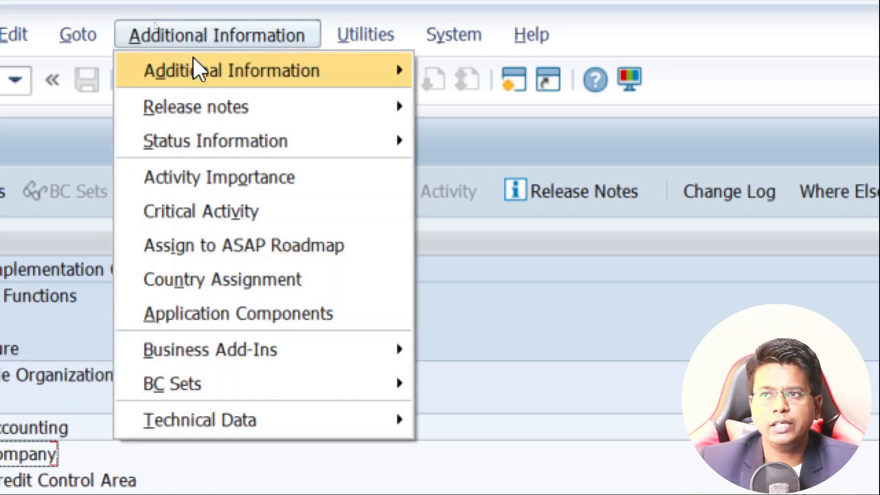
{"action": "mouse_move", "coordinate": [196, 75]}
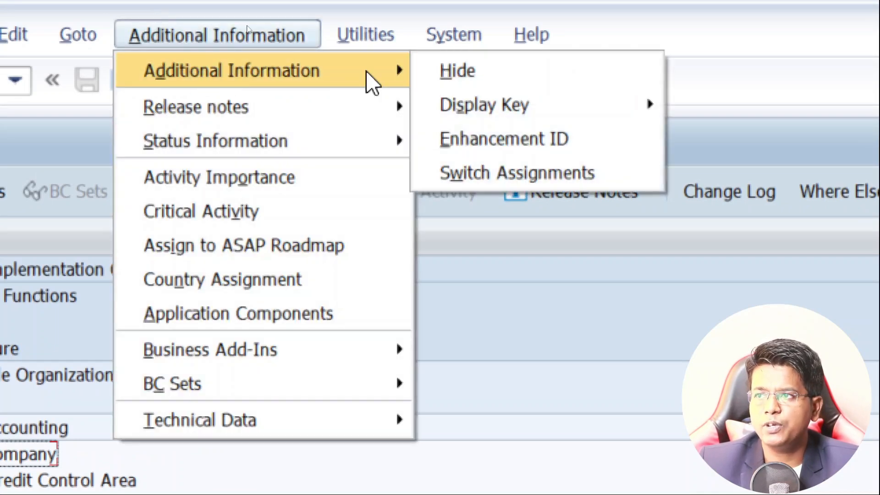
{"action": "mouse_move", "coordinate": [500, 112]}
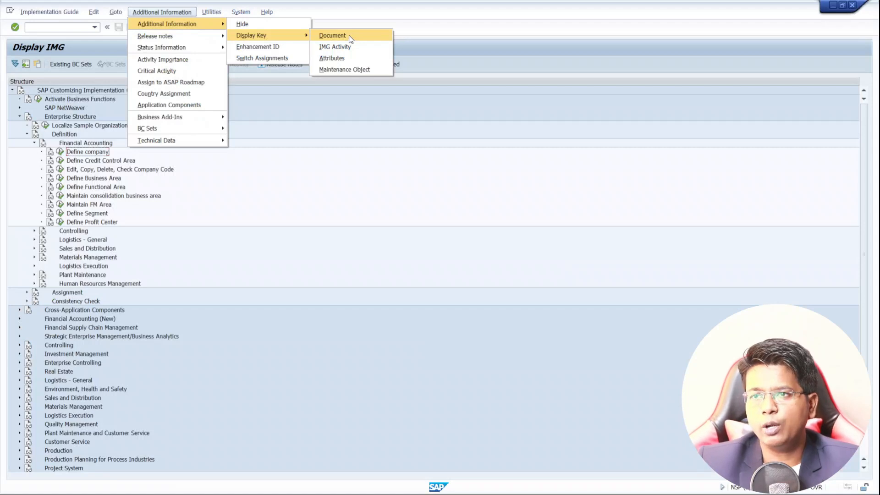
{"action": "left_click", "coordinate": [332, 36]}
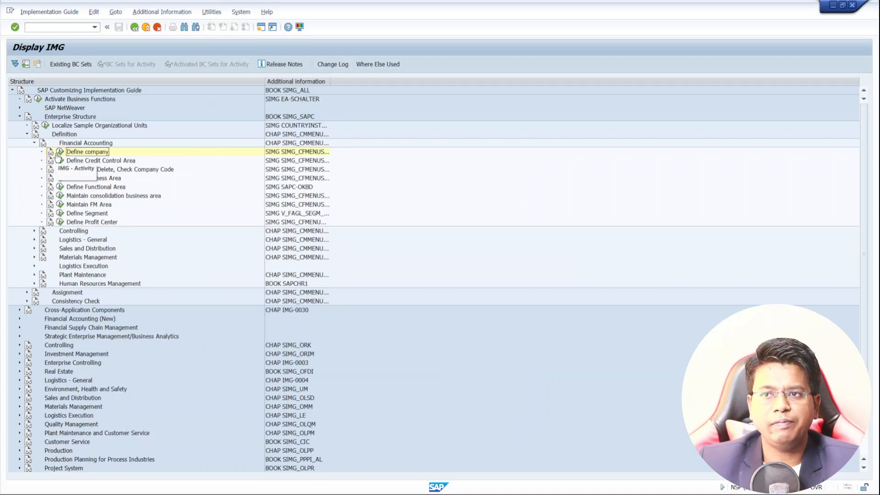
{"action": "left_click", "coordinate": [60, 152]}
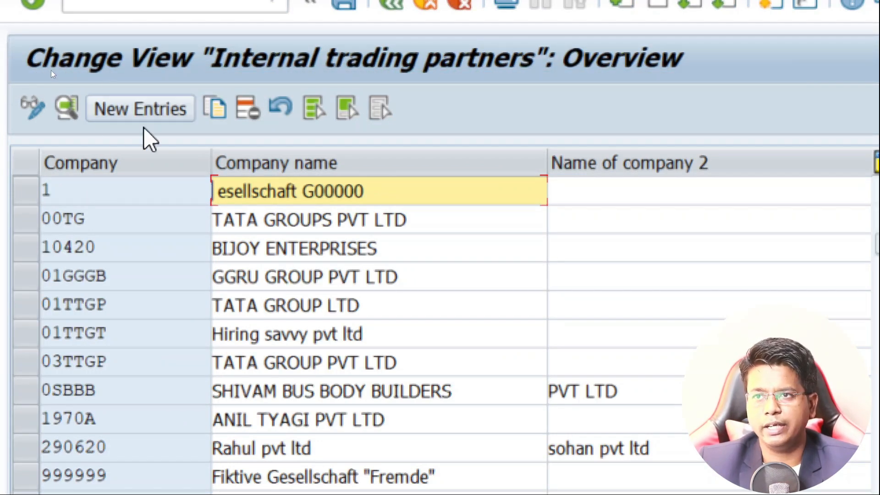
Step: Open a new entry form in the Internal trading partners view, and exit to SAP Easy Access with the command /n
{"action": "left_click", "coordinate": [131, 109]}
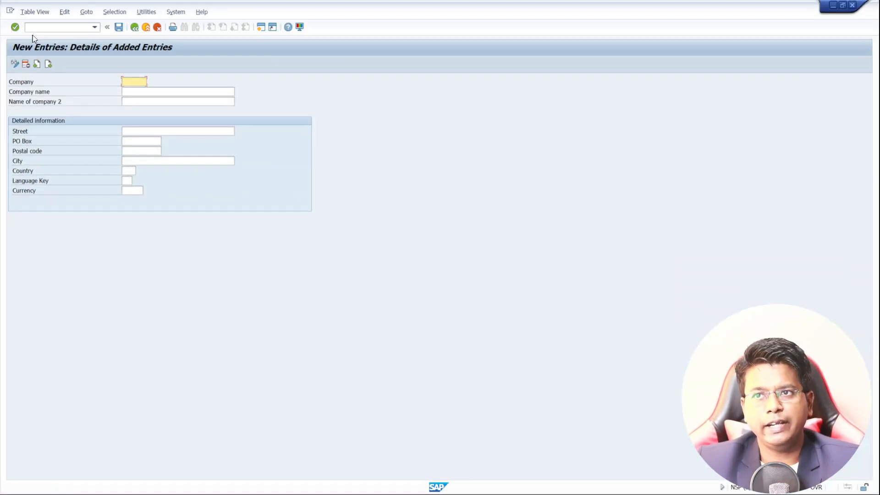
{"action": "left_click", "coordinate": [40, 30]}
{"action": "type", "text": "/n"}
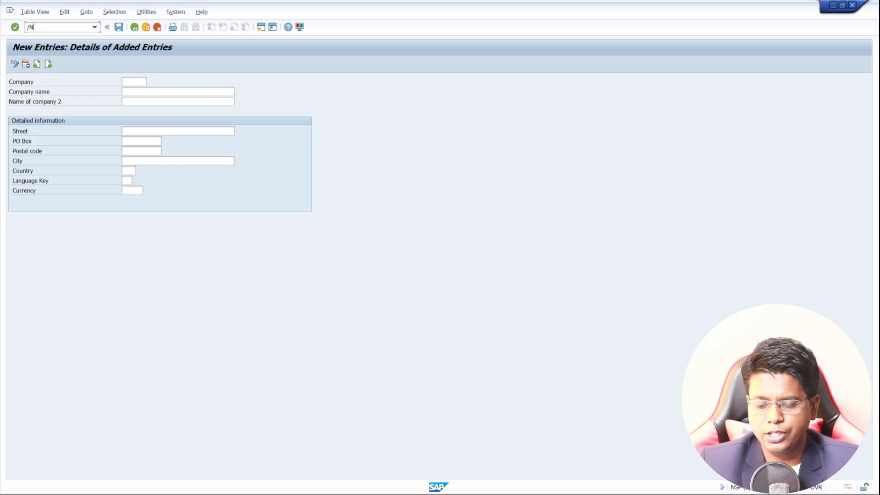
{"action": "key", "text": "Return"}
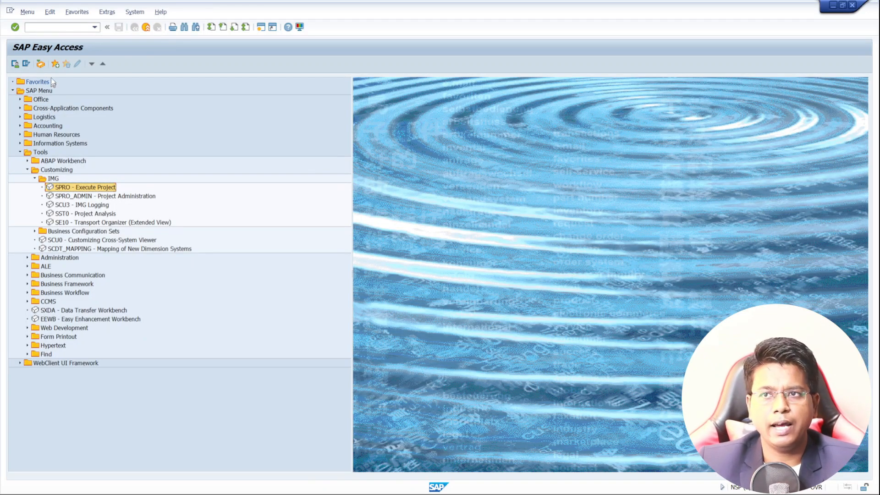
Step: Collapse the Customizing and Tools folders in SAP Easy Access and run transaction OX15
{"action": "left_click", "coordinate": [27, 170]}
{"action": "left_click", "coordinate": [20, 152]}
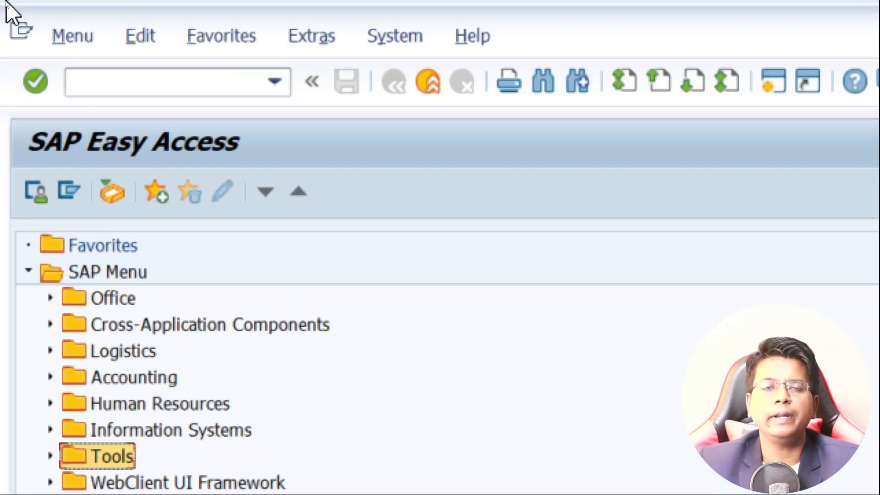
{"action": "left_click", "coordinate": [126, 84]}
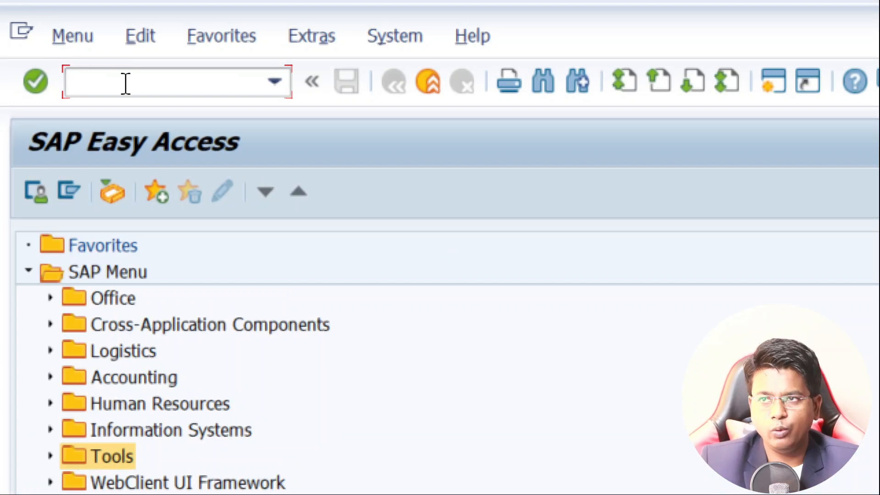
{"action": "type", "text": "OX15"}
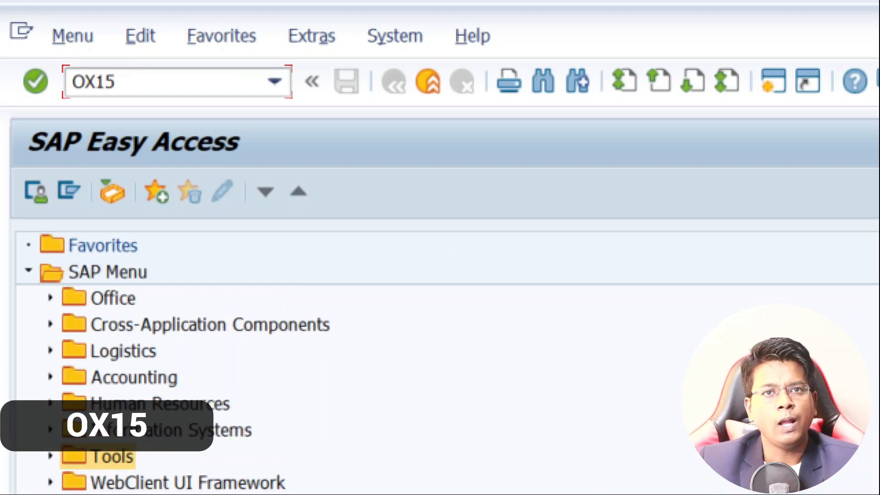
{"action": "key", "text": "Return"}
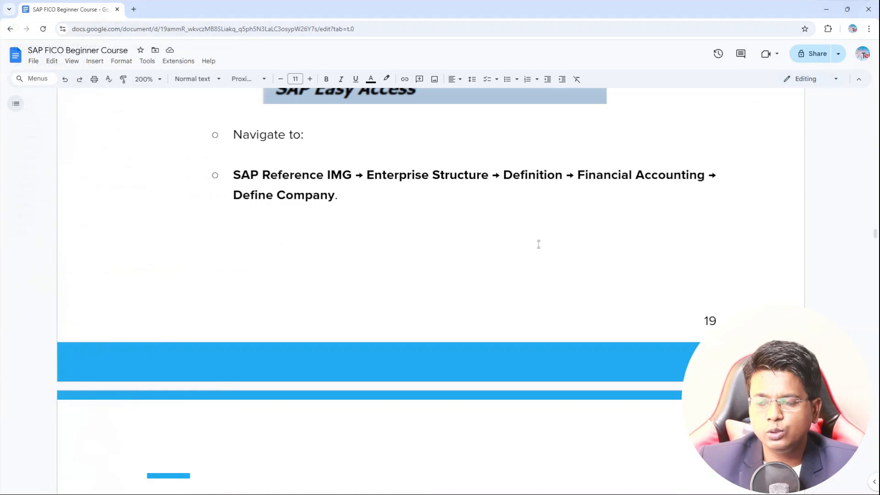
Step: Switch to the SAP FICO Beginner Course document and examine its Create a New Company and Enter Company Details sections
{"action": "scroll", "coordinate": [538, 256], "scroll_direction": "down", "scroll_amount": 8}
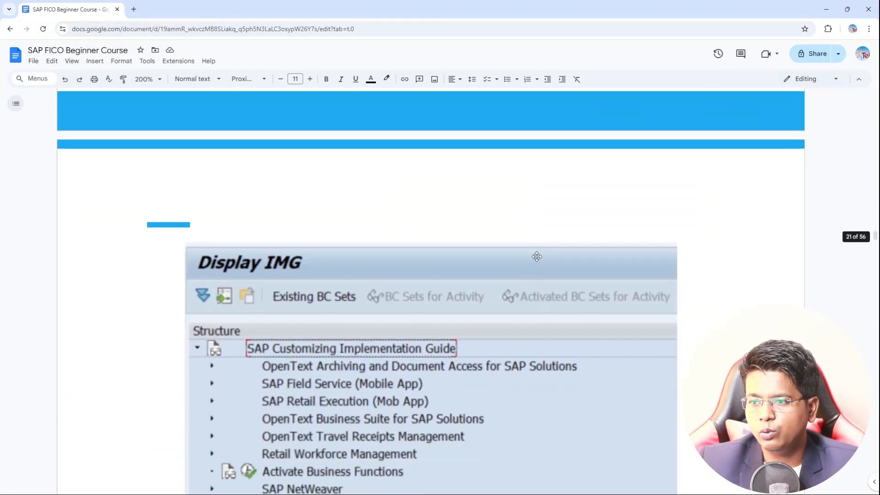
{"action": "scroll", "coordinate": [536, 256], "scroll_direction": "down", "scroll_amount": 8}
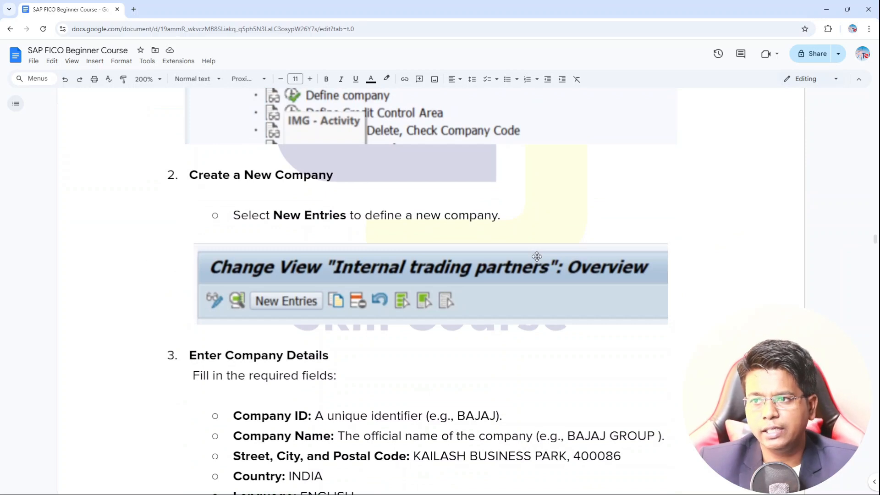
{"action": "scroll", "coordinate": [537, 256], "scroll_direction": "down", "scroll_amount": 1}
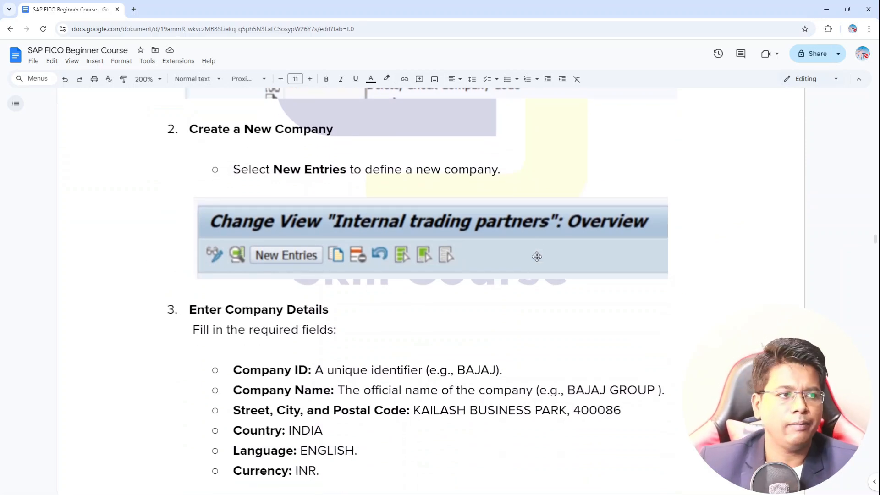
{"action": "scroll", "coordinate": [536, 256], "scroll_direction": "down", "scroll_amount": 3}
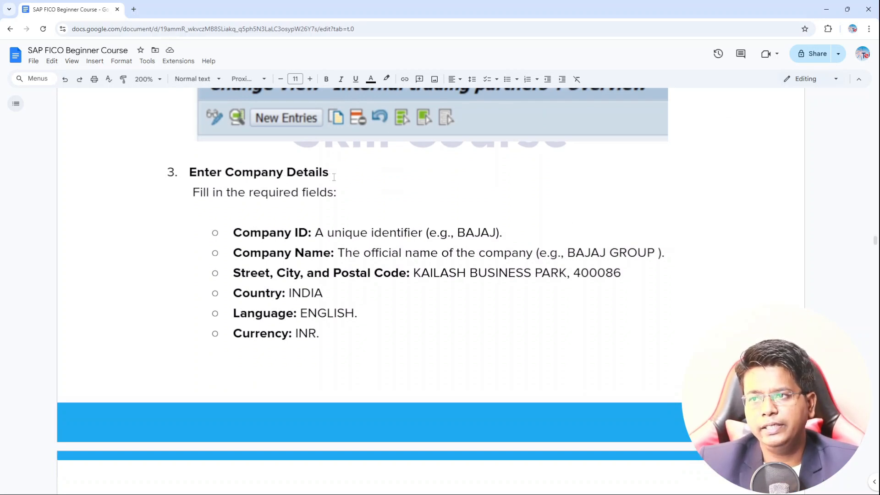
{"action": "scroll", "coordinate": [311, 244], "scroll_direction": "down", "scroll_amount": 2}
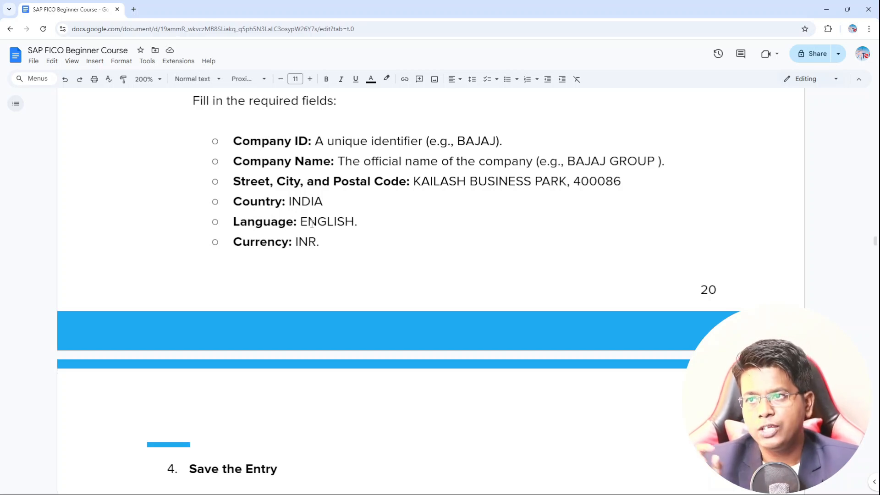
{"action": "scroll", "coordinate": [311, 223], "scroll_direction": "up", "scroll_amount": 1}
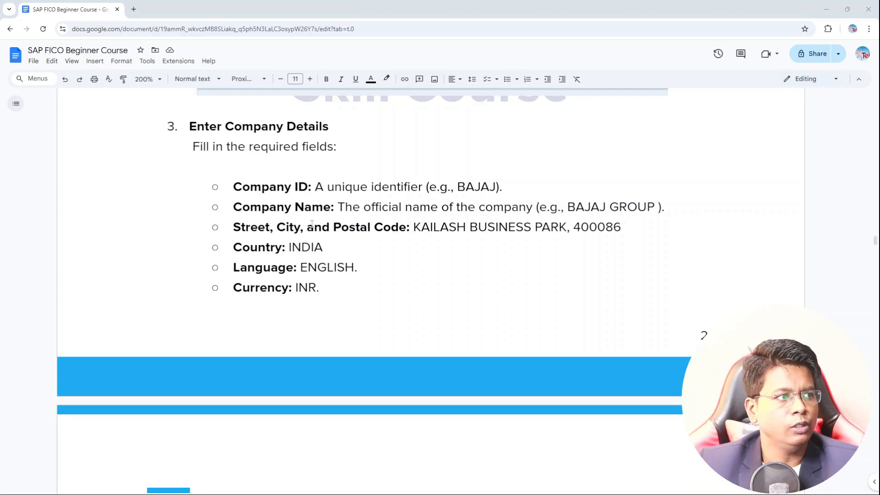
Step: Switch back to SAP and start a new entry in the Internal trading partners view, ready at the Company field
{"action": "key", "text": "alt+Tab"}
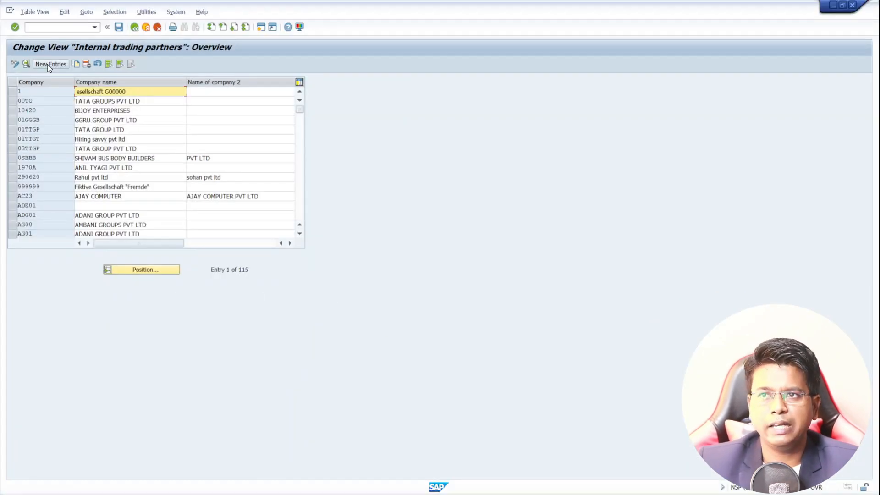
{"action": "left_click", "coordinate": [47, 65]}
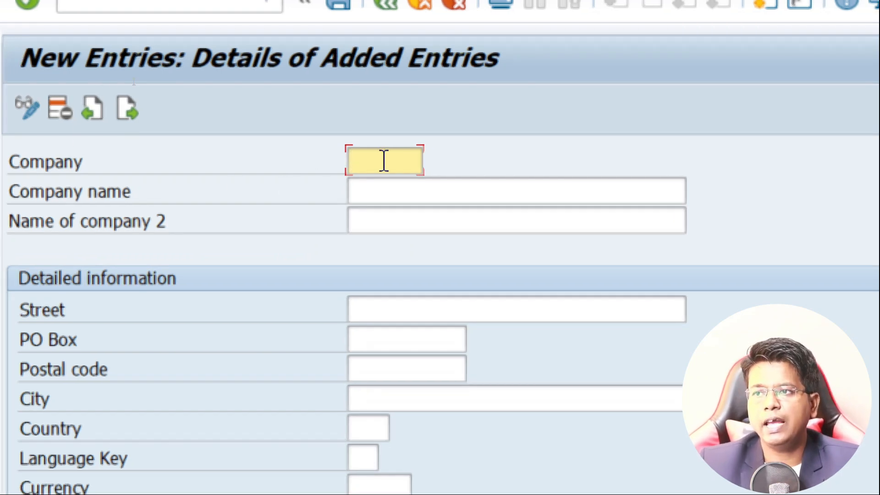
{"action": "key", "text": "Tab"}
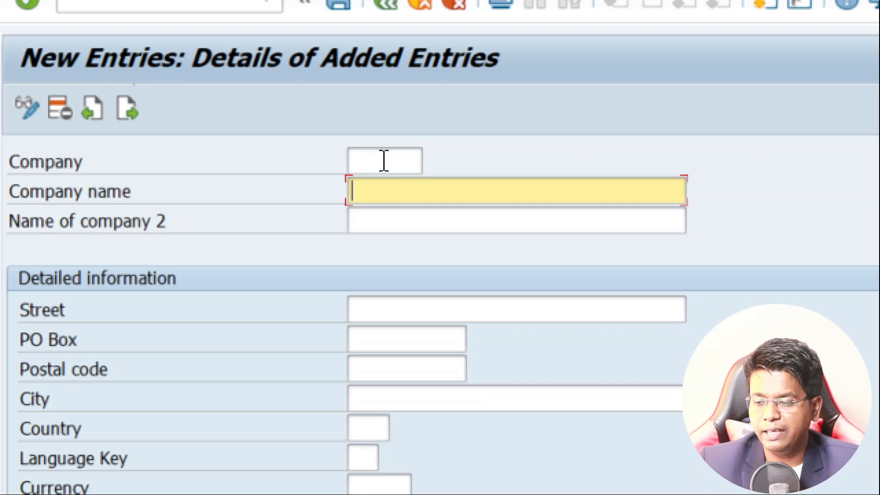
{"action": "left_click", "coordinate": [384, 160]}
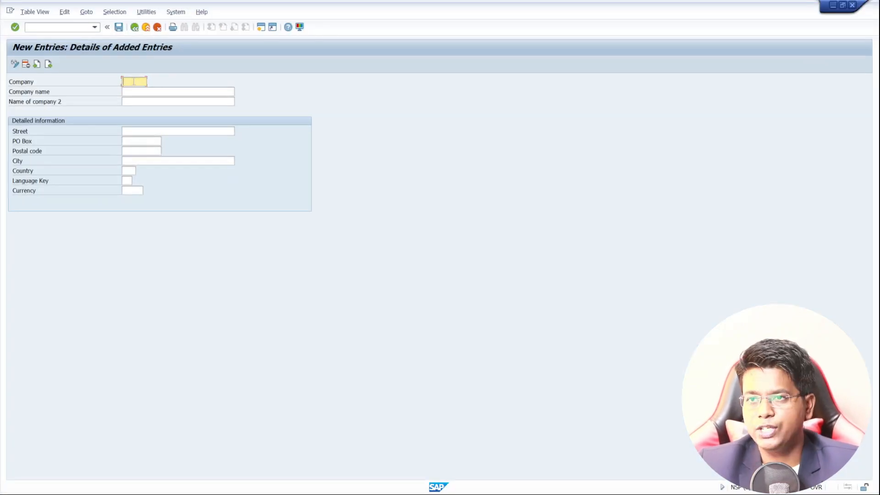
Step: Check the company details in the course document, and enter BAJAJ as the company and BAJAJ GROUP as the company name in SAP
{"action": "key", "text": "alt+Tab"}
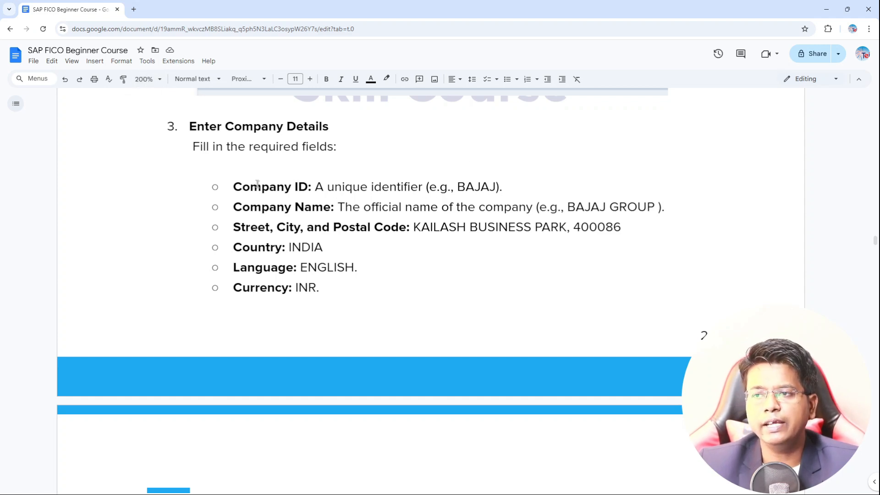
{"action": "key", "text": "alt+Tab"}
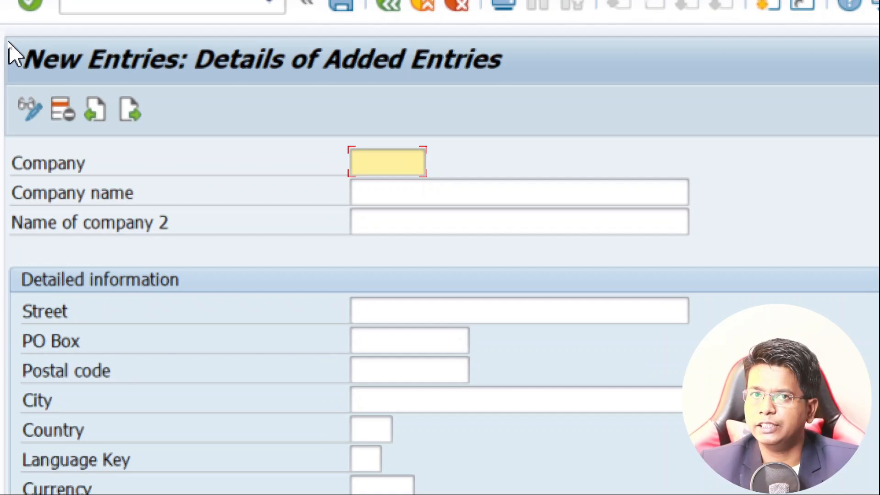
{"action": "type", "text": "BAJAJ"}
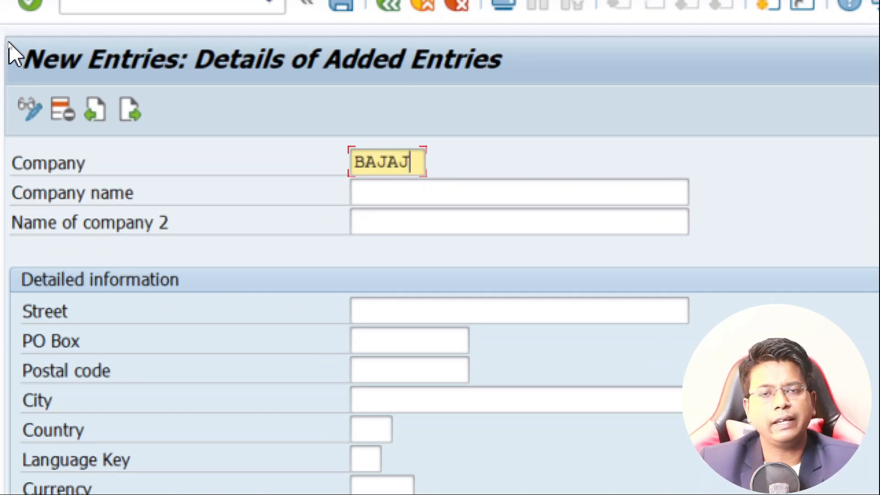
{"action": "key", "text": "Tab"}
{"action": "type", "text": "BAJAJ "}
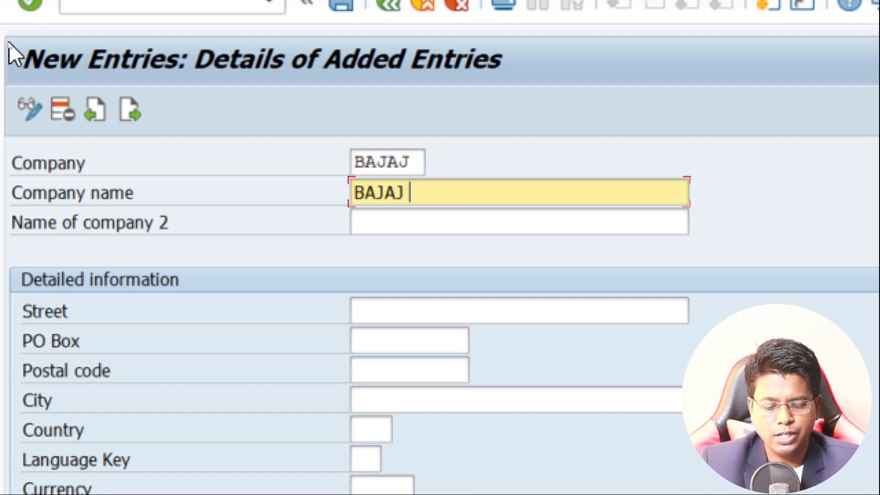
{"action": "type", "text": "GROUP"}
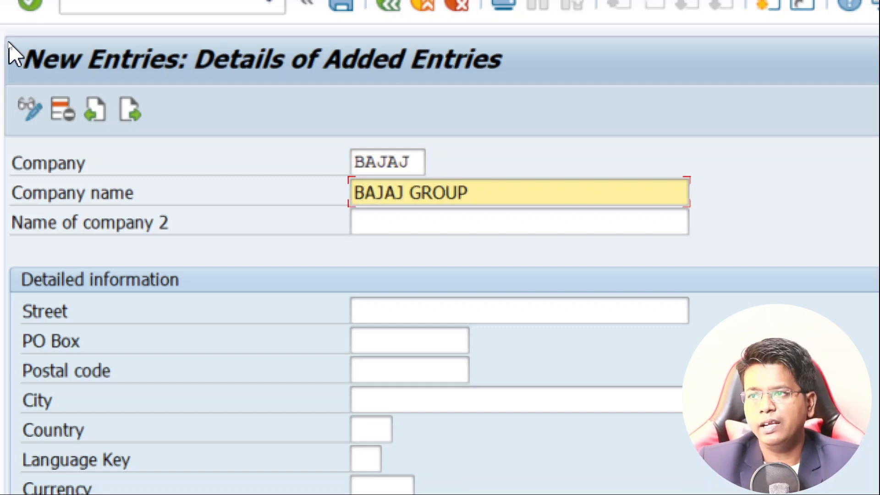
Step: Leave the second company name empty and fill in the company's street and PO Box
{"action": "key", "text": "Tab"}
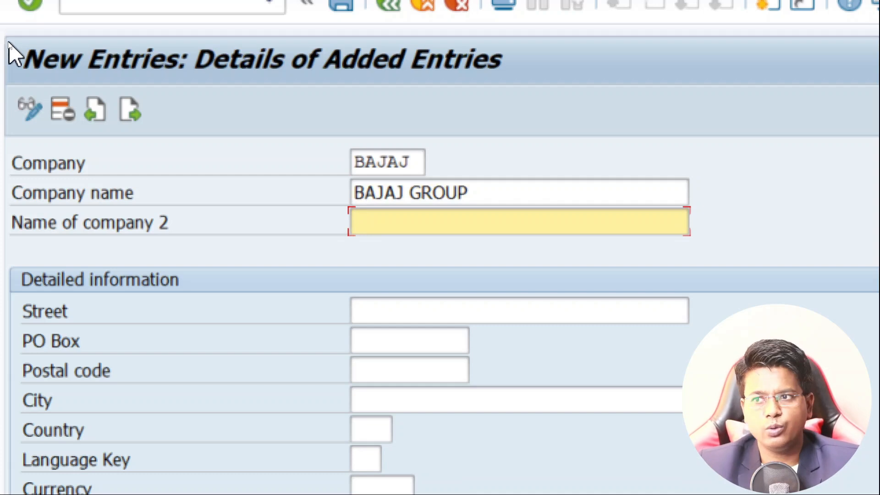
{"action": "key", "text": "Tab"}
{"action": "type", "text": "KAILASH BUSINESS PARK"}
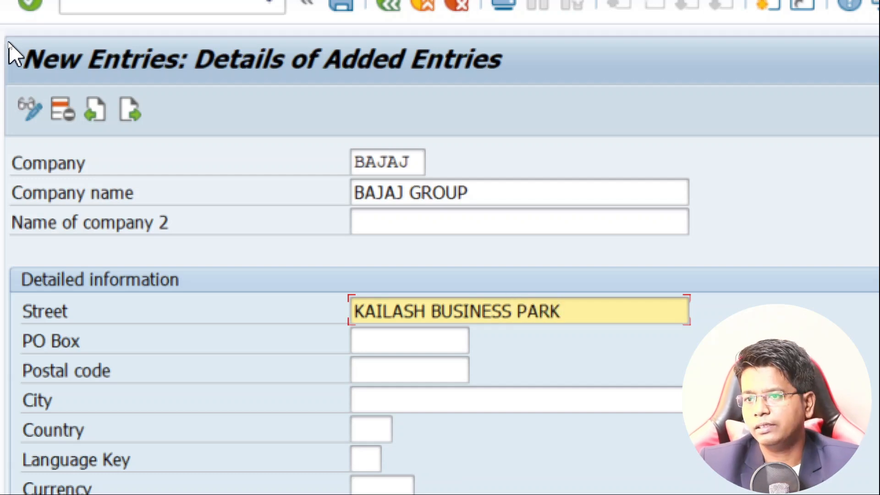
{"action": "key", "text": "Tab"}
{"action": "type", "text": "4"}
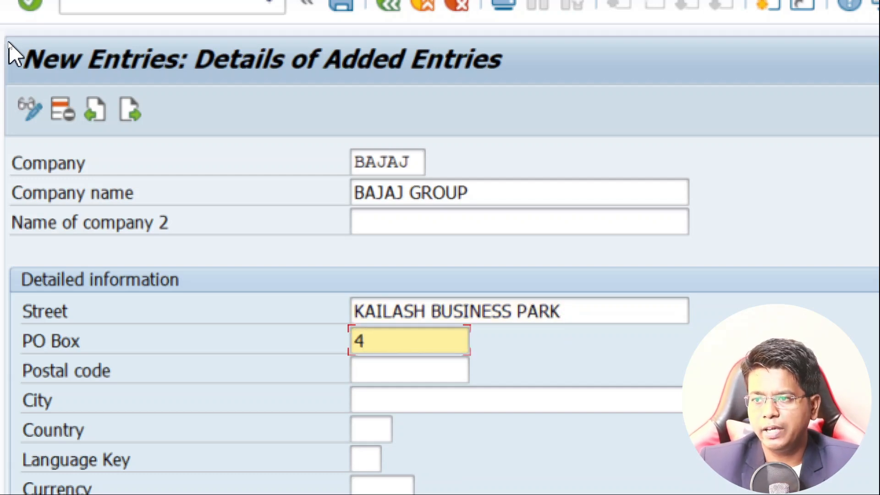
{"action": "type", "text": "00086"}
Step: Enter the company's postal code and city in the detailed information
{"action": "key", "text": "Tab"}
{"action": "type", "text": "48"}
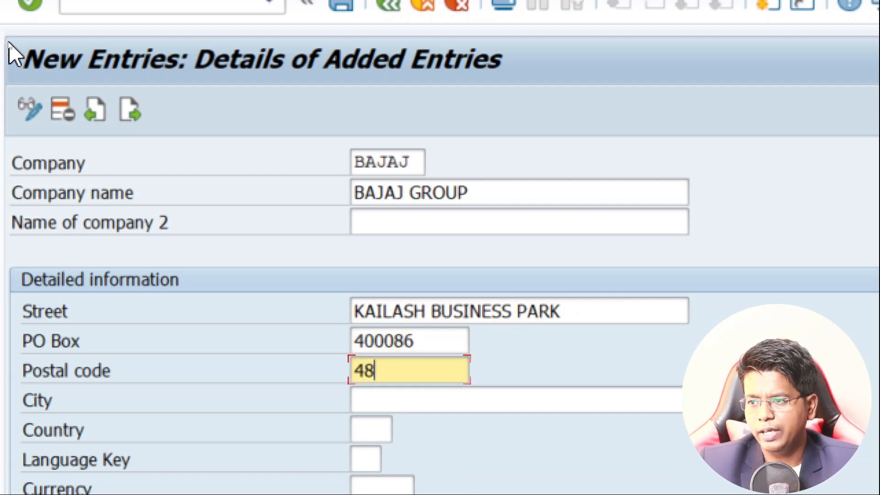
{"action": "key", "text": "BackSpace"}
{"action": "type", "text": "000"}
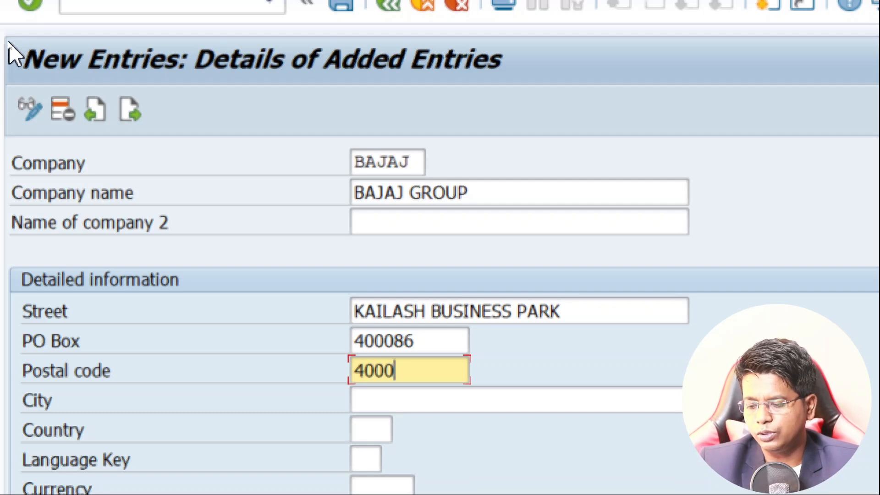
{"action": "type", "text": "86"}
{"action": "key", "text": "Tab"}
{"action": "type", "text": "MUMBAI"}
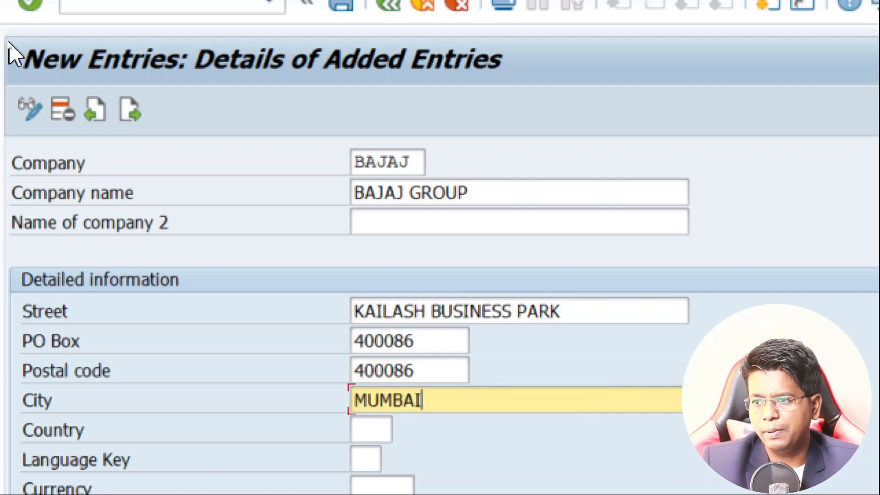
Step: Search the list of possible countries for INDIA and set the company's country to IN
{"action": "key", "text": "Tab"}
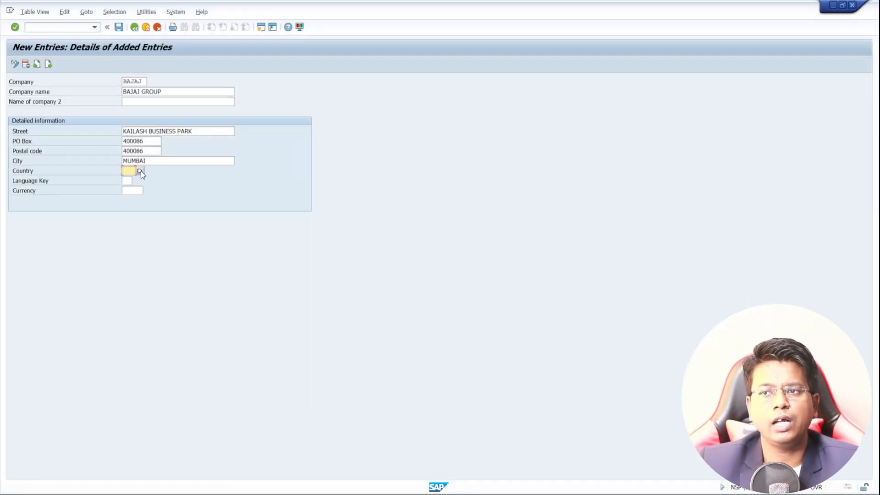
{"action": "left_click", "coordinate": [140, 171]}
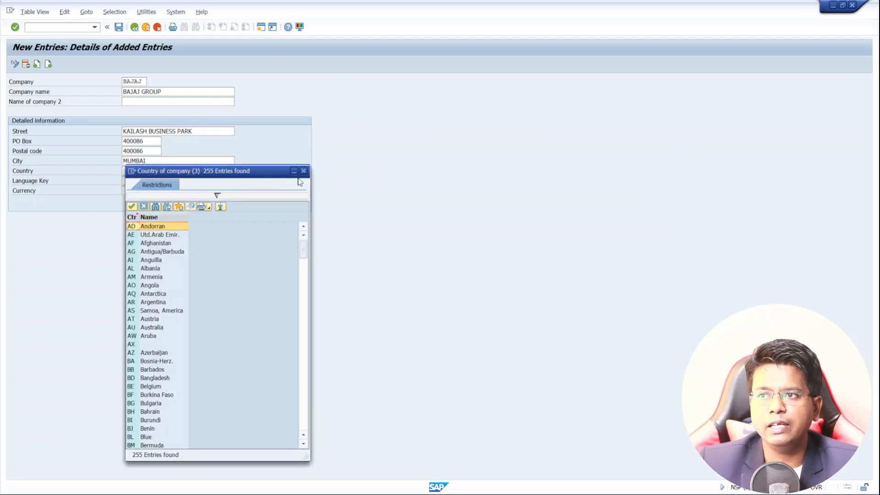
{"action": "left_click", "coordinate": [303, 171]}
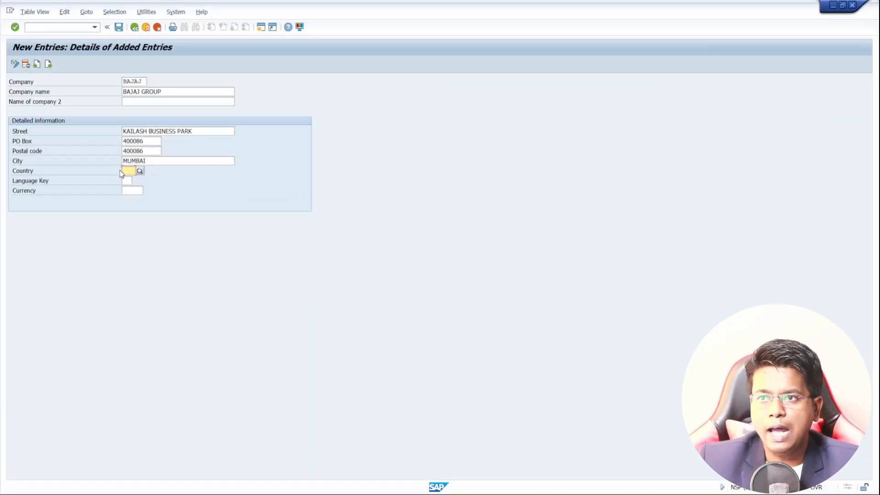
{"action": "key", "text": "F4"}
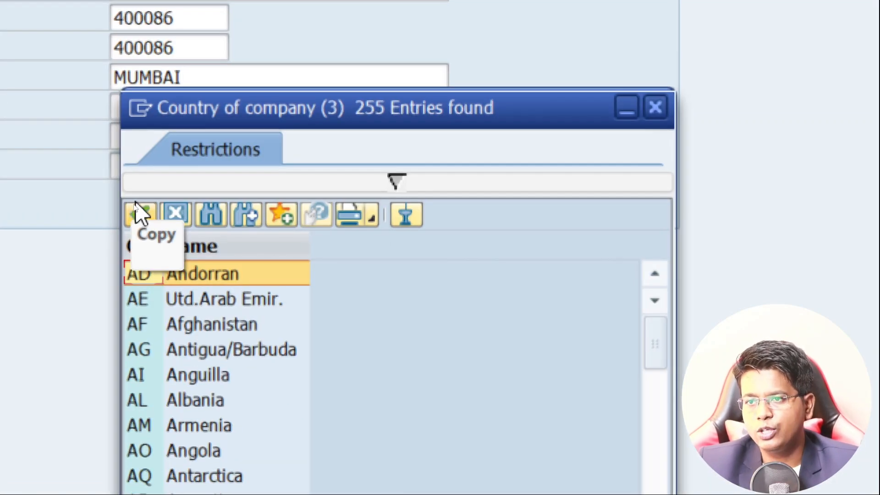
{"action": "scroll", "coordinate": [187, 301], "scroll_direction": "down", "scroll_amount": 3}
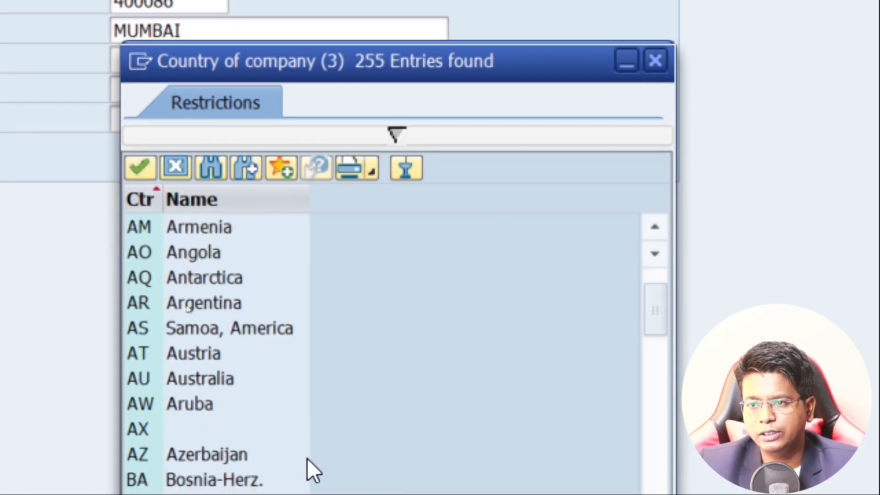
{"action": "scroll", "coordinate": [188, 308], "scroll_direction": "down", "scroll_amount": 2}
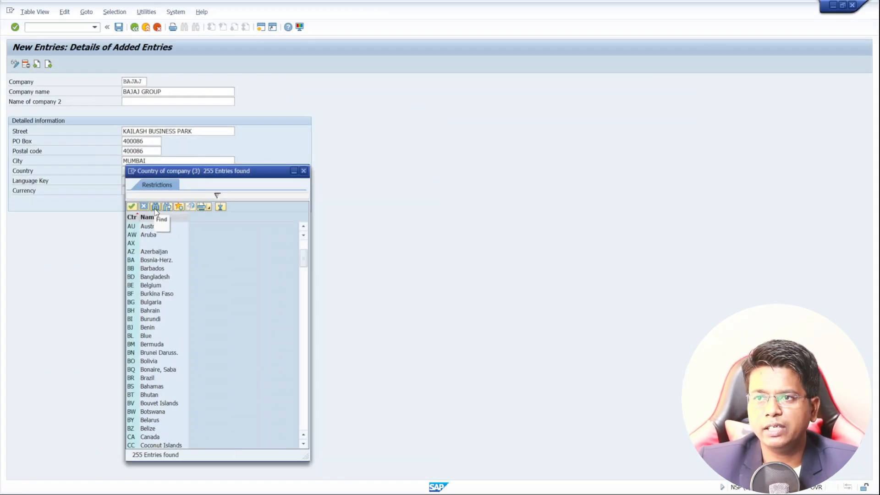
{"action": "left_click", "coordinate": [155, 209]}
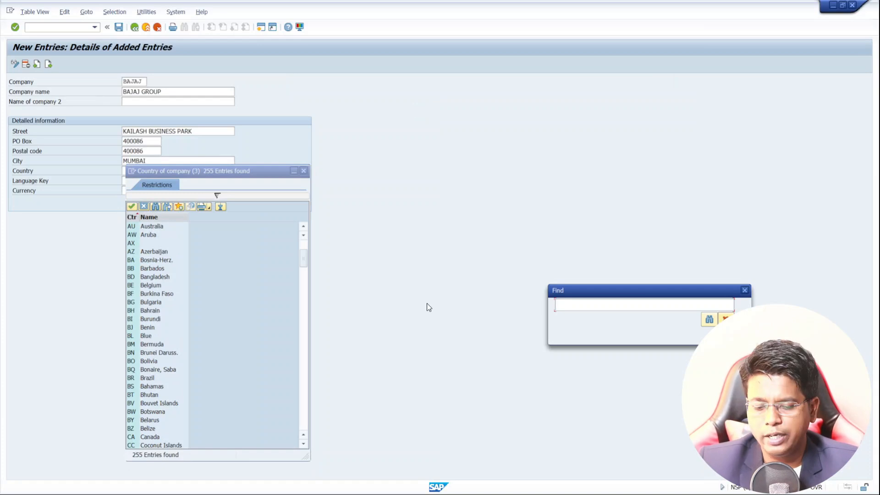
{"action": "type", "text": "INDIA"}
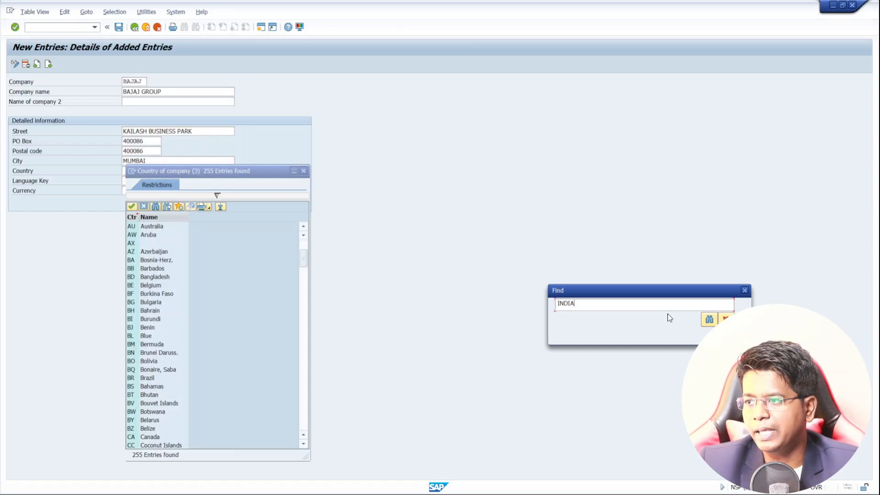
{"action": "left_click", "coordinate": [709, 319]}
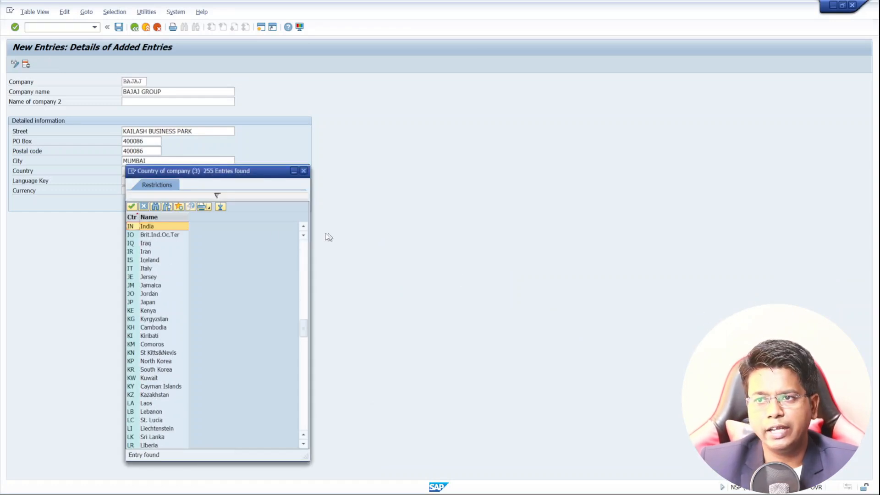
{"action": "double_click", "coordinate": [132, 226]}
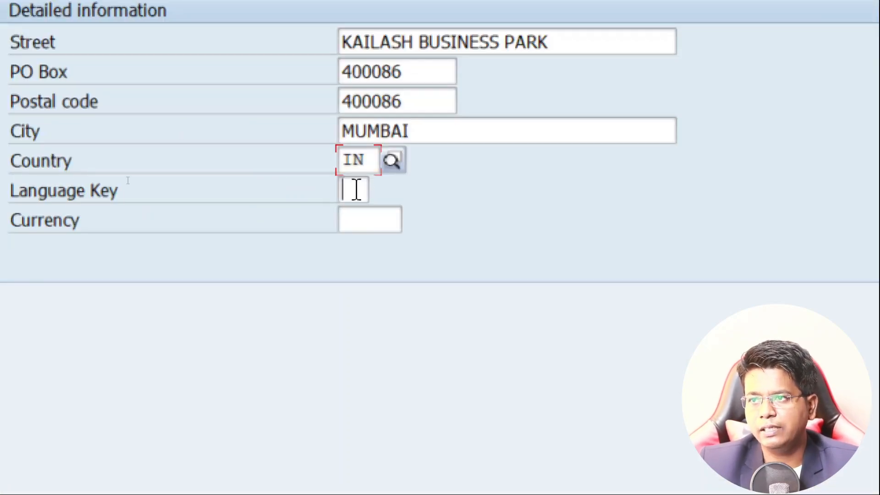
Step: Choose EN (English) from the list of languages as the company's language key
{"action": "left_click", "coordinate": [356, 190]}
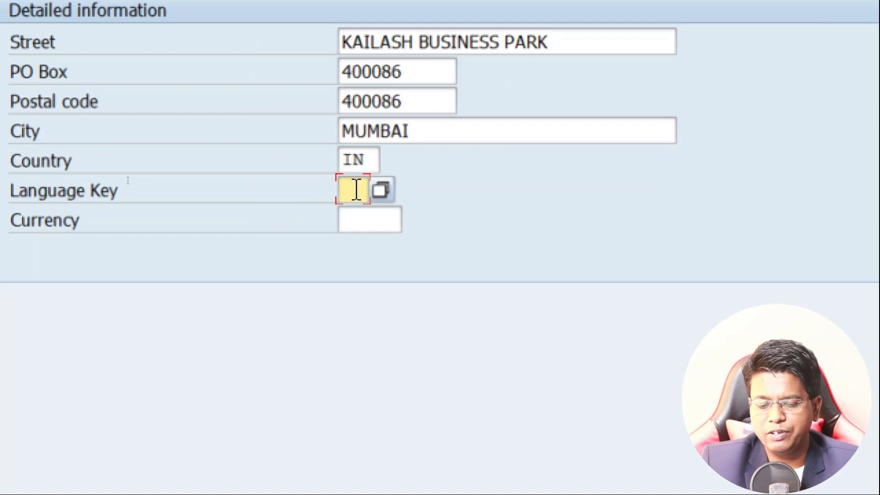
{"action": "key", "text": "F4"}
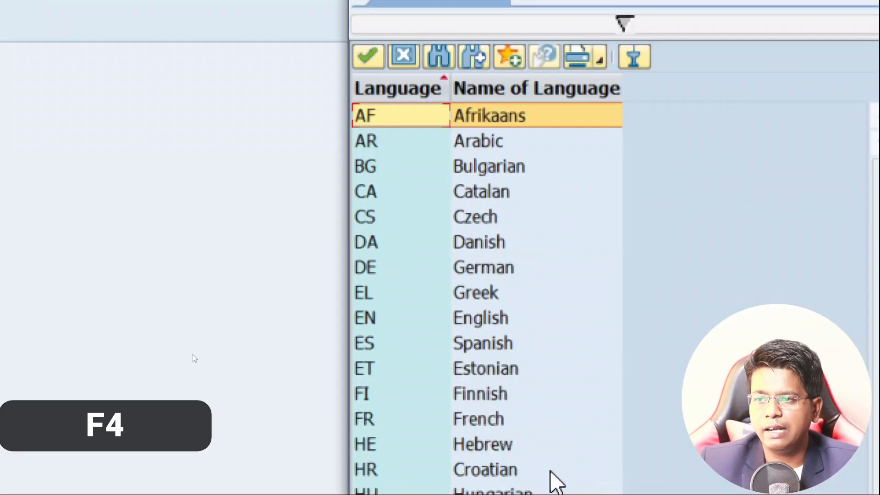
{"action": "left_click", "coordinate": [468, 320]}
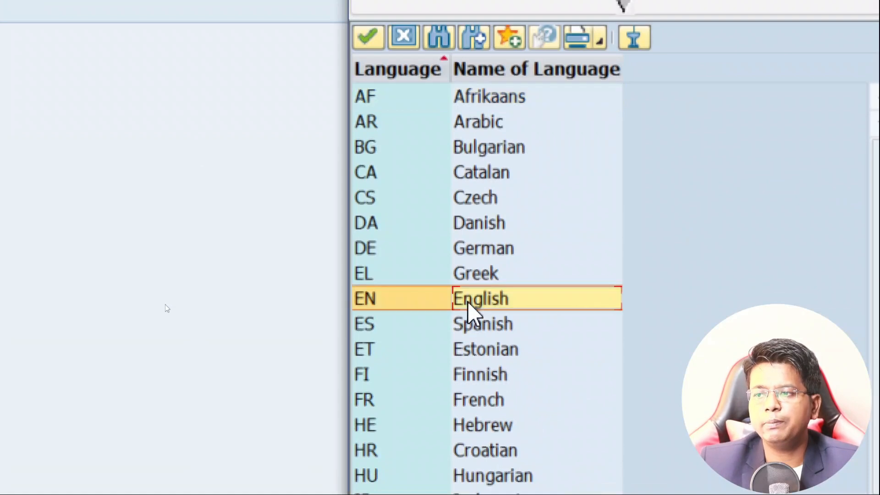
{"action": "double_click", "coordinate": [467, 302]}
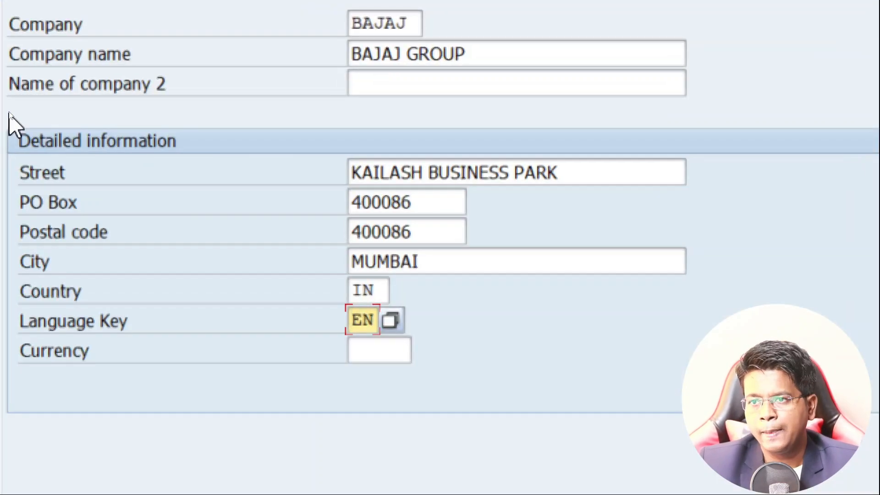
Step: Set the company's currency to INR (Indian Rupee)
{"action": "left_click", "coordinate": [372, 346]}
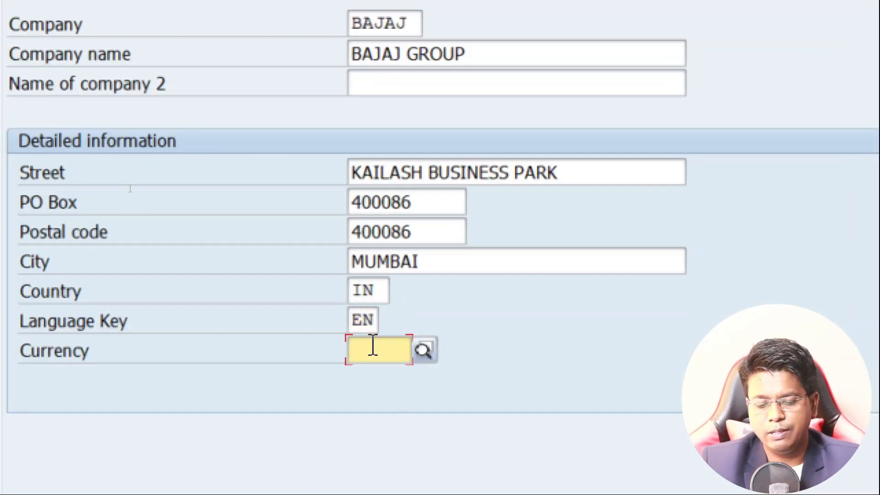
{"action": "type", "text": "IN"}
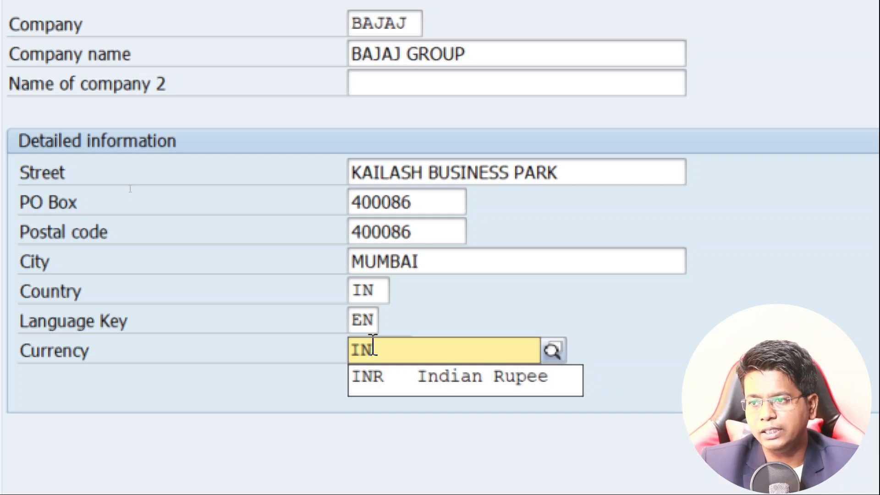
{"action": "key", "text": "Down"}
{"action": "key", "text": "Return"}
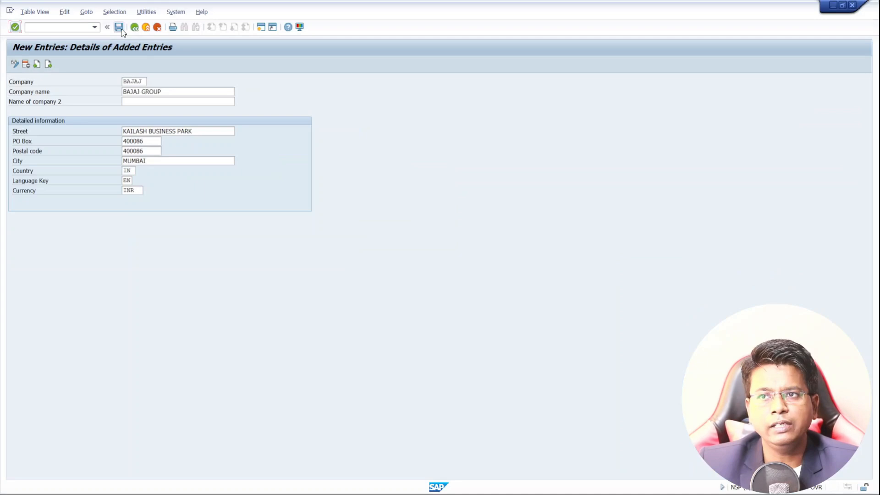
Step: Save the new company entry and start creating a new customizing request for it
{"action": "left_click", "coordinate": [120, 28]}
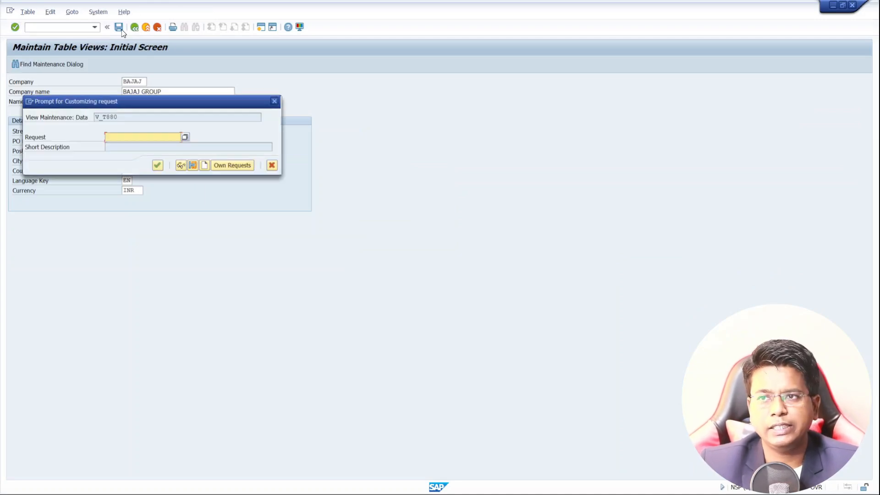
{"action": "left_click", "coordinate": [31, 102]}
{"action": "left_click", "coordinate": [152, 125]}
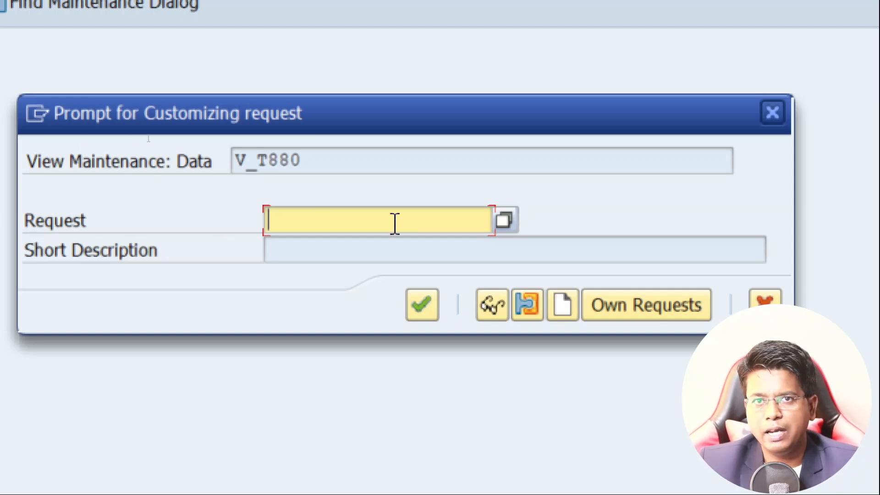
{"action": "left_click", "coordinate": [563, 305]}
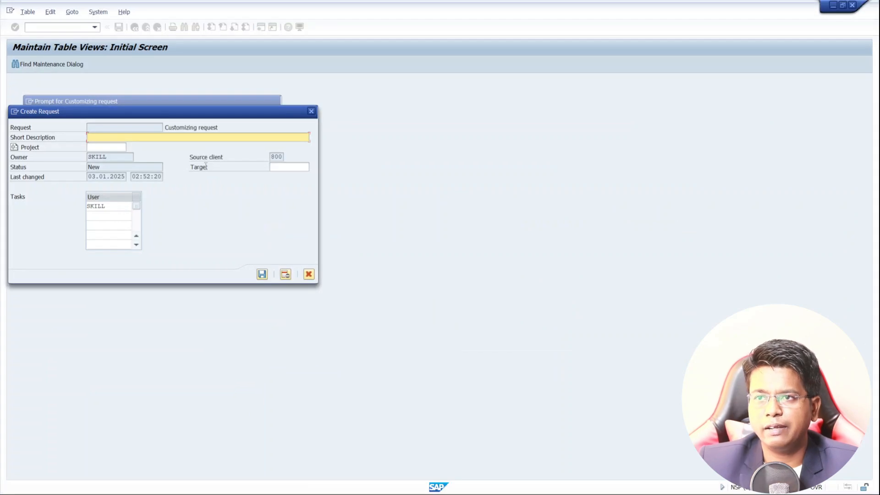
Step: Create the customizing request with the short description BAJAJ GROUPS and assign the company entry to it
{"action": "left_click_drag", "start_coordinate": [90, 147], "coordinate": [192, 189]}
{"action": "left_click_drag", "start_coordinate": [82, 127], "coordinate": [321, 132]}
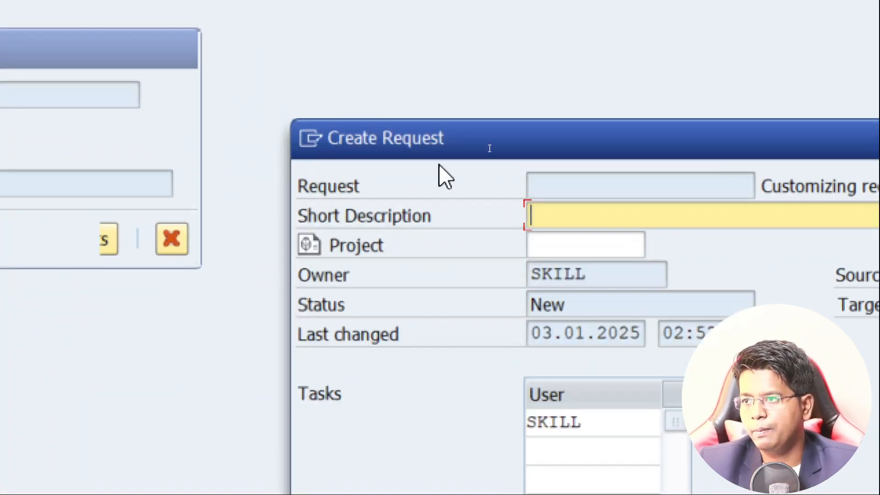
{"action": "type", "text": "BAJAJ "}
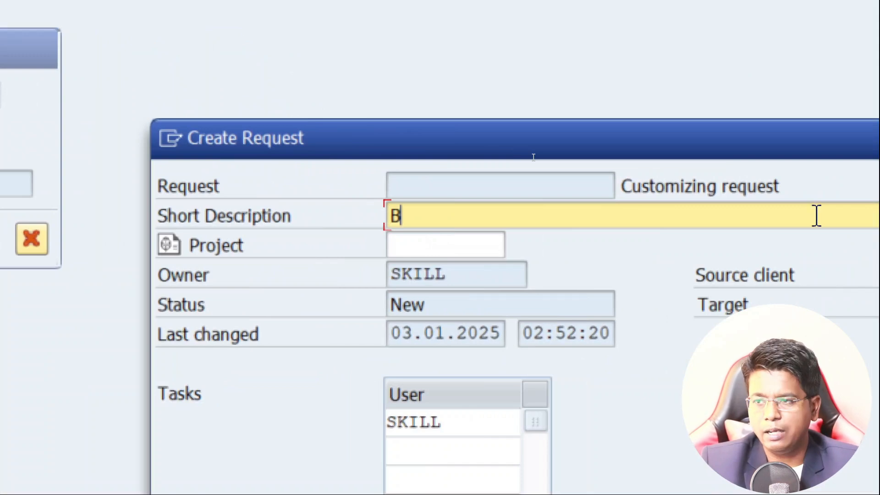
{"action": "type", "text": "GROUPS"}
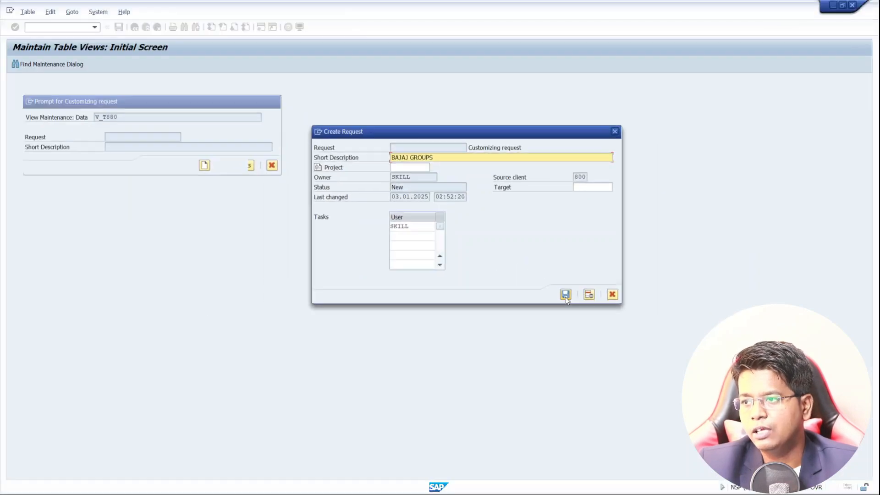
{"action": "left_click", "coordinate": [565, 295]}
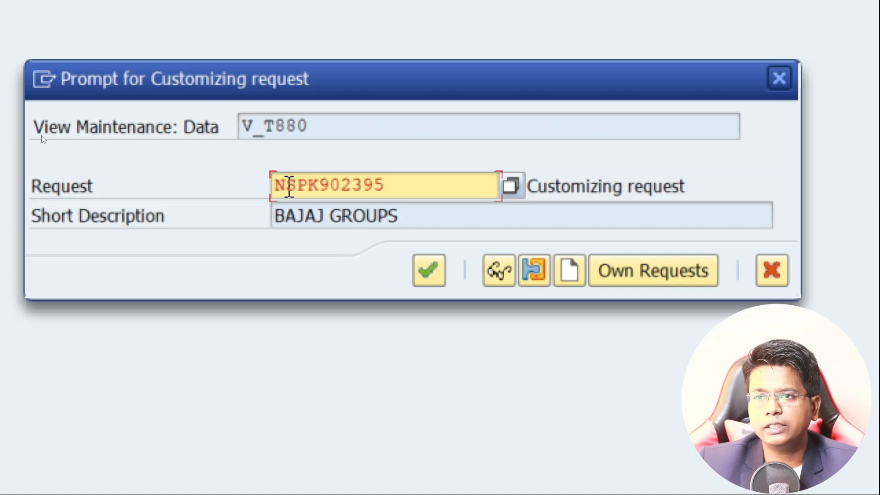
{"action": "left_click", "coordinate": [428, 270]}
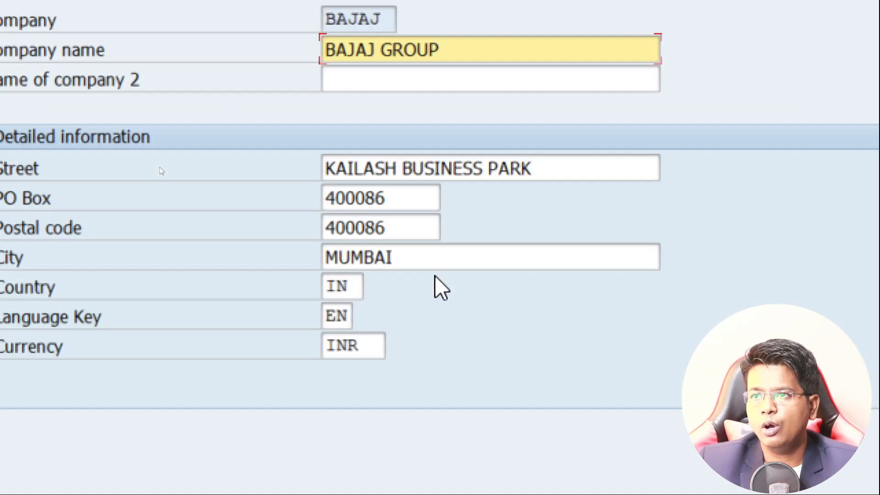